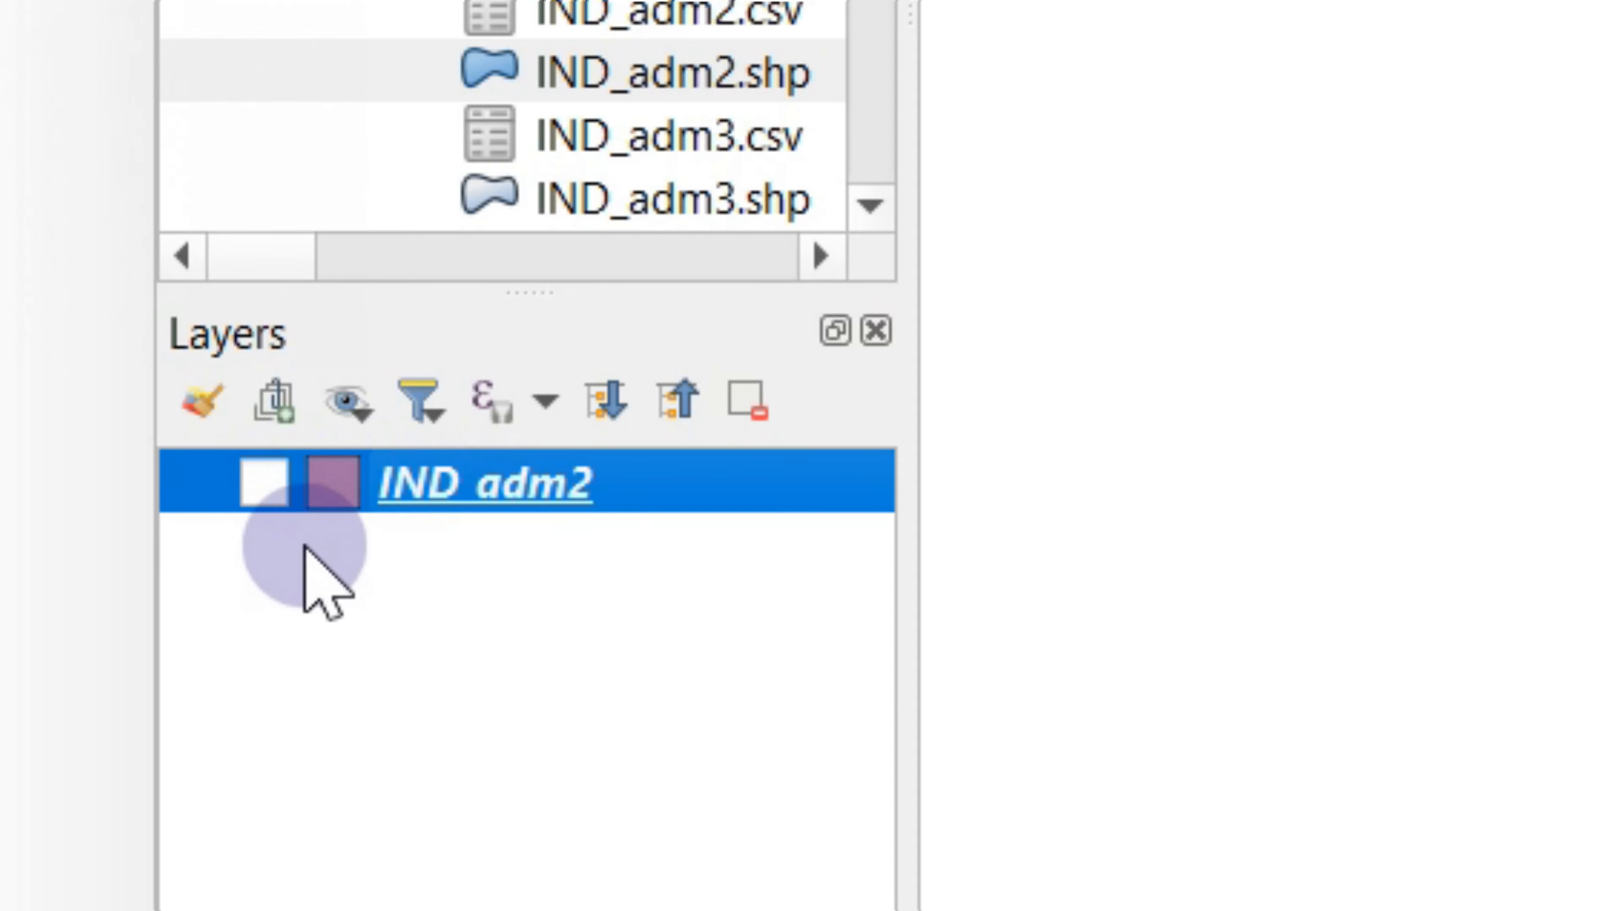
Turn on the IND_adm2 layer and locate the target district along India's eastern border on the map
left_click(266, 483)
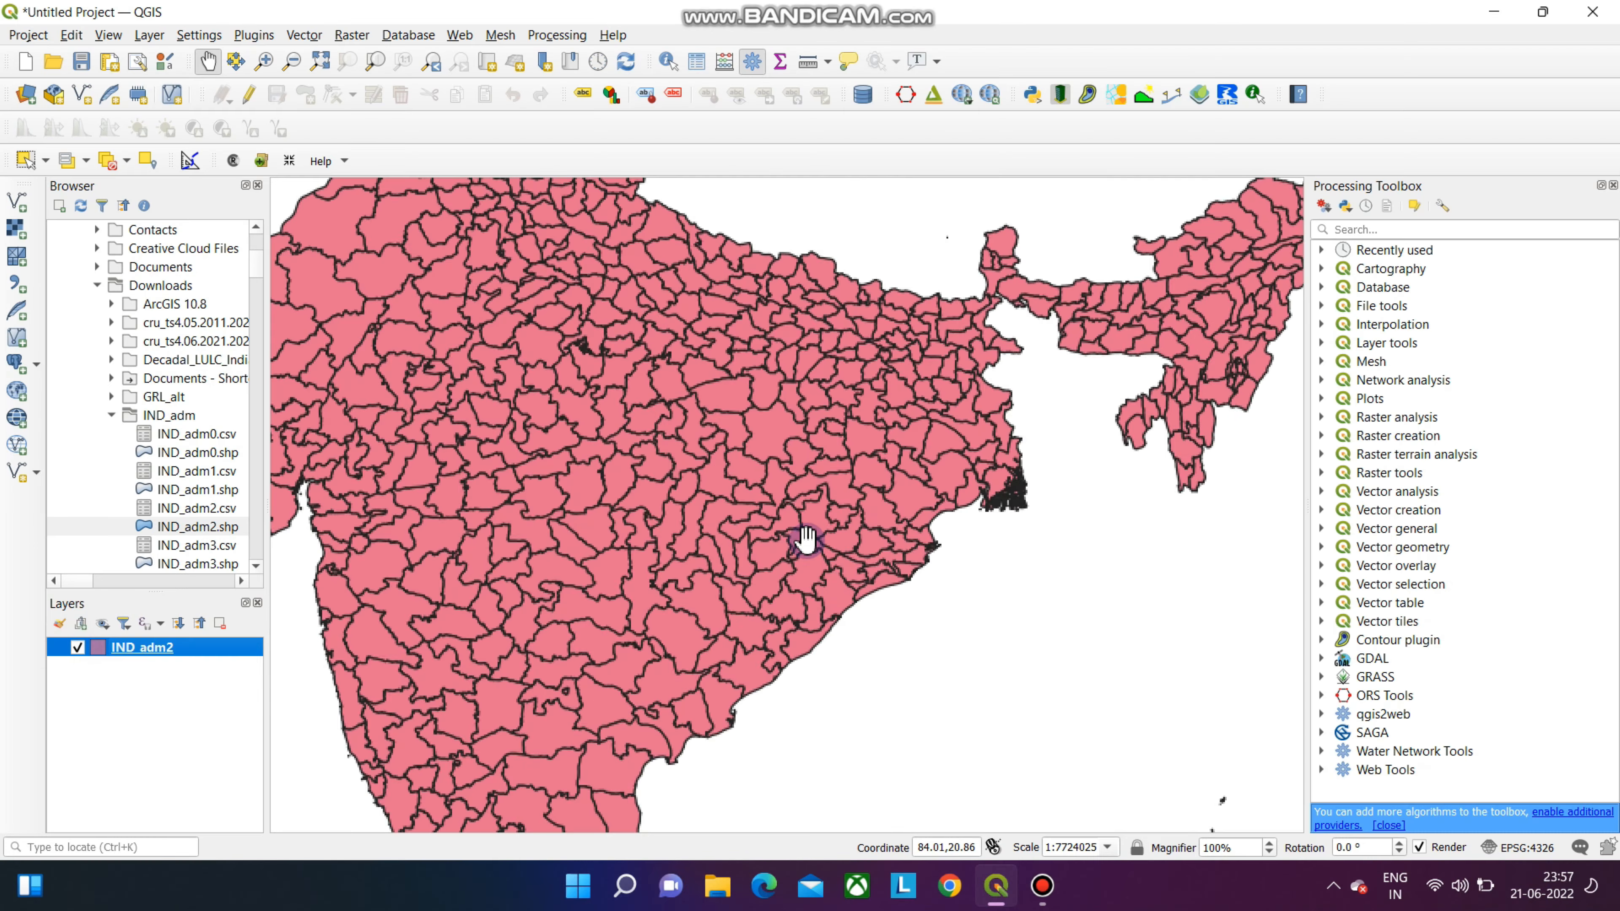
mouse_move(806, 539)
left_mouse_down()
mouse_move(770, 550)
mouse_move(787, 518)
left_mouse_up()
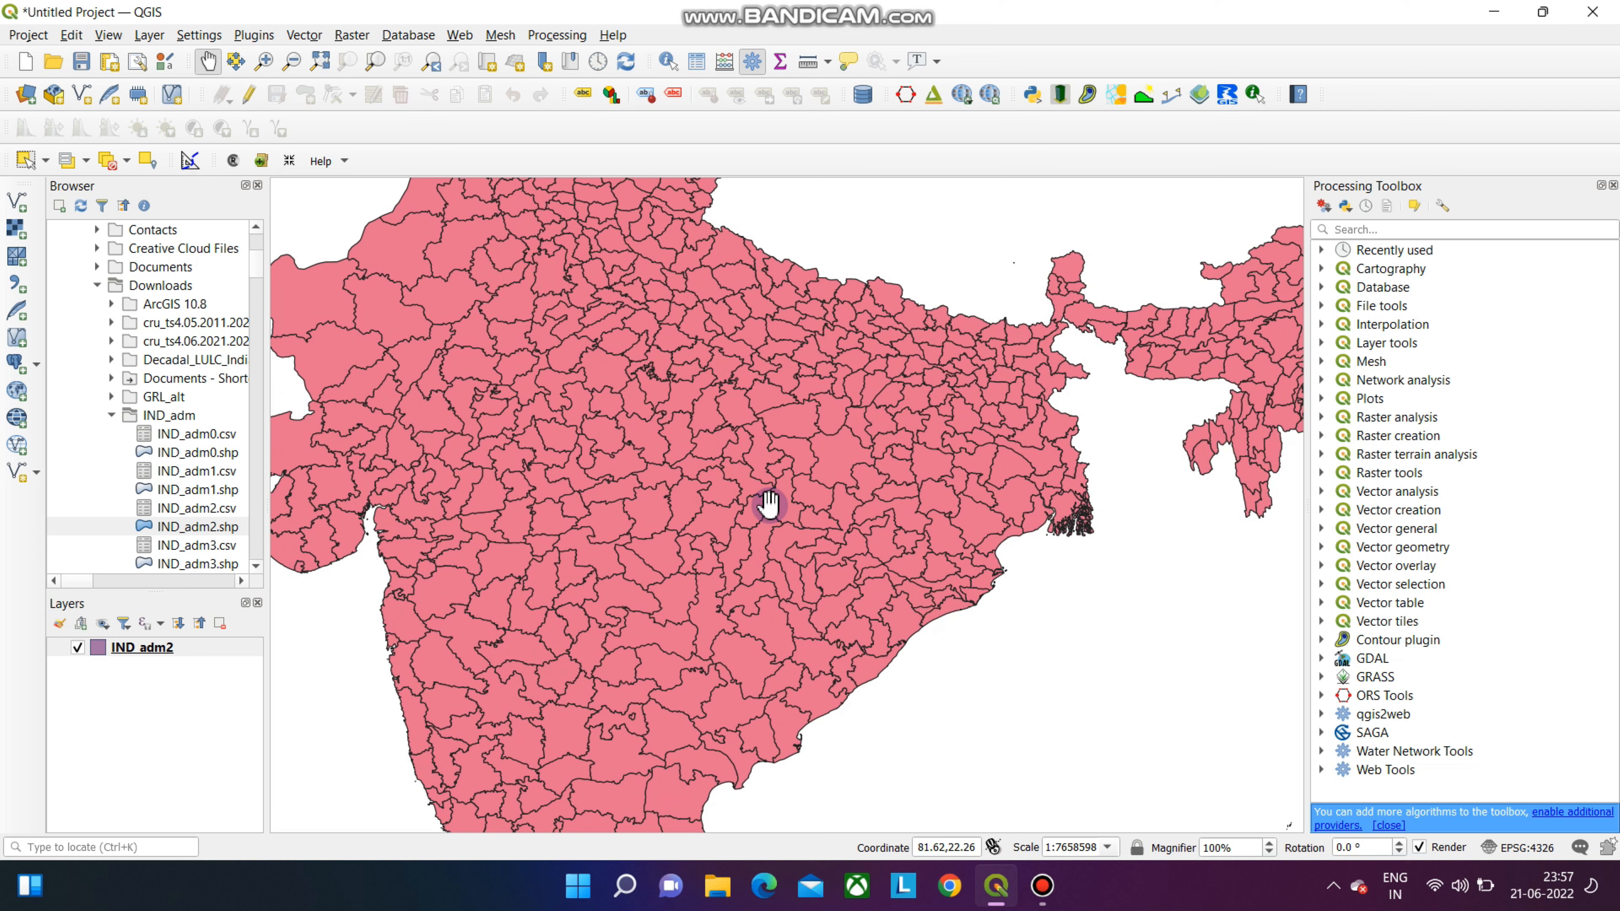
scroll(738, 473, "down", 1)
left_click_drag(739, 474, 725, 504)
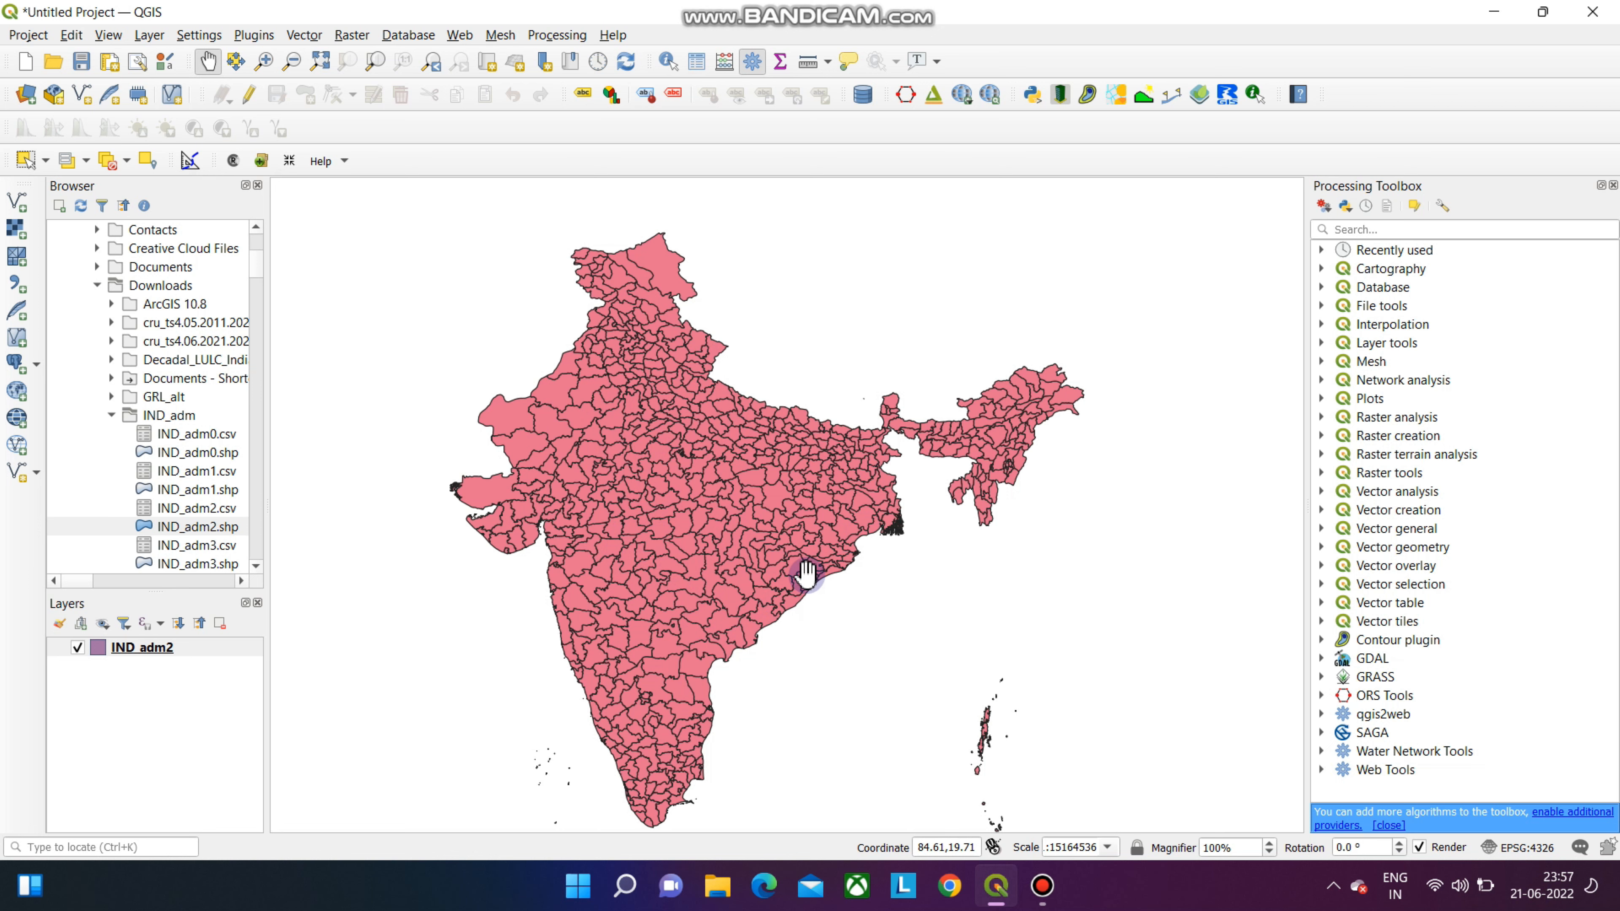
scroll(893, 504, "up", 1)
left_click_drag(911, 499, 882, 483)
scroll(965, 446, "up", 1)
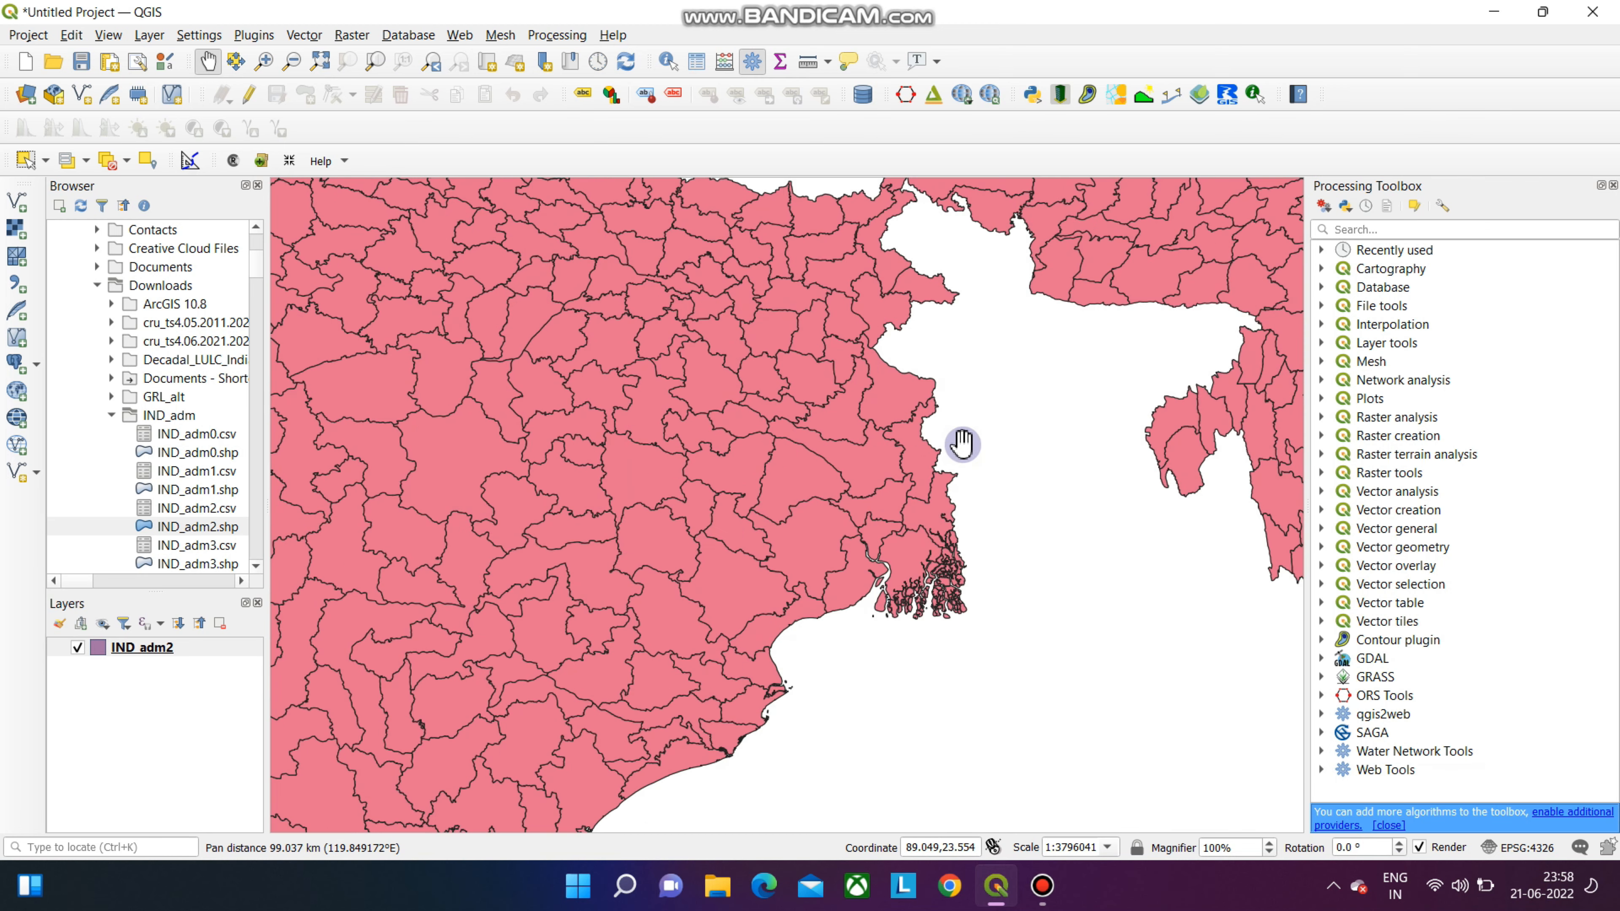
scroll(933, 402, "up", 1)
left_click_drag(919, 406, 944, 481)
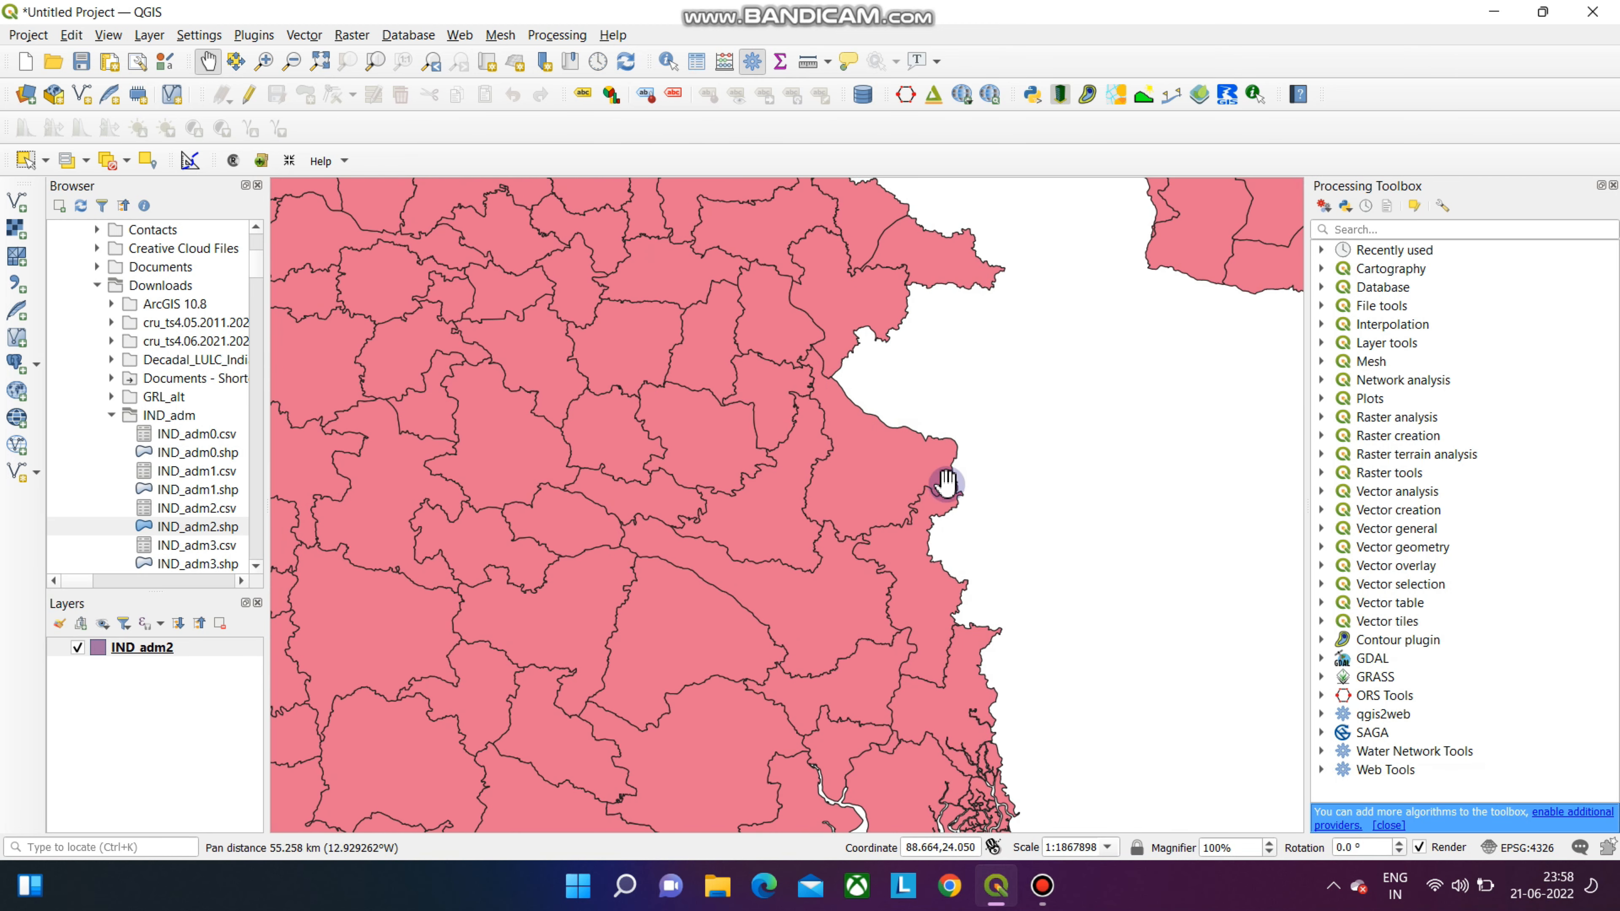
scroll(894, 420, "up", 2)
scroll(848, 408, "down", 1)
left_click_drag(828, 398, 857, 528)
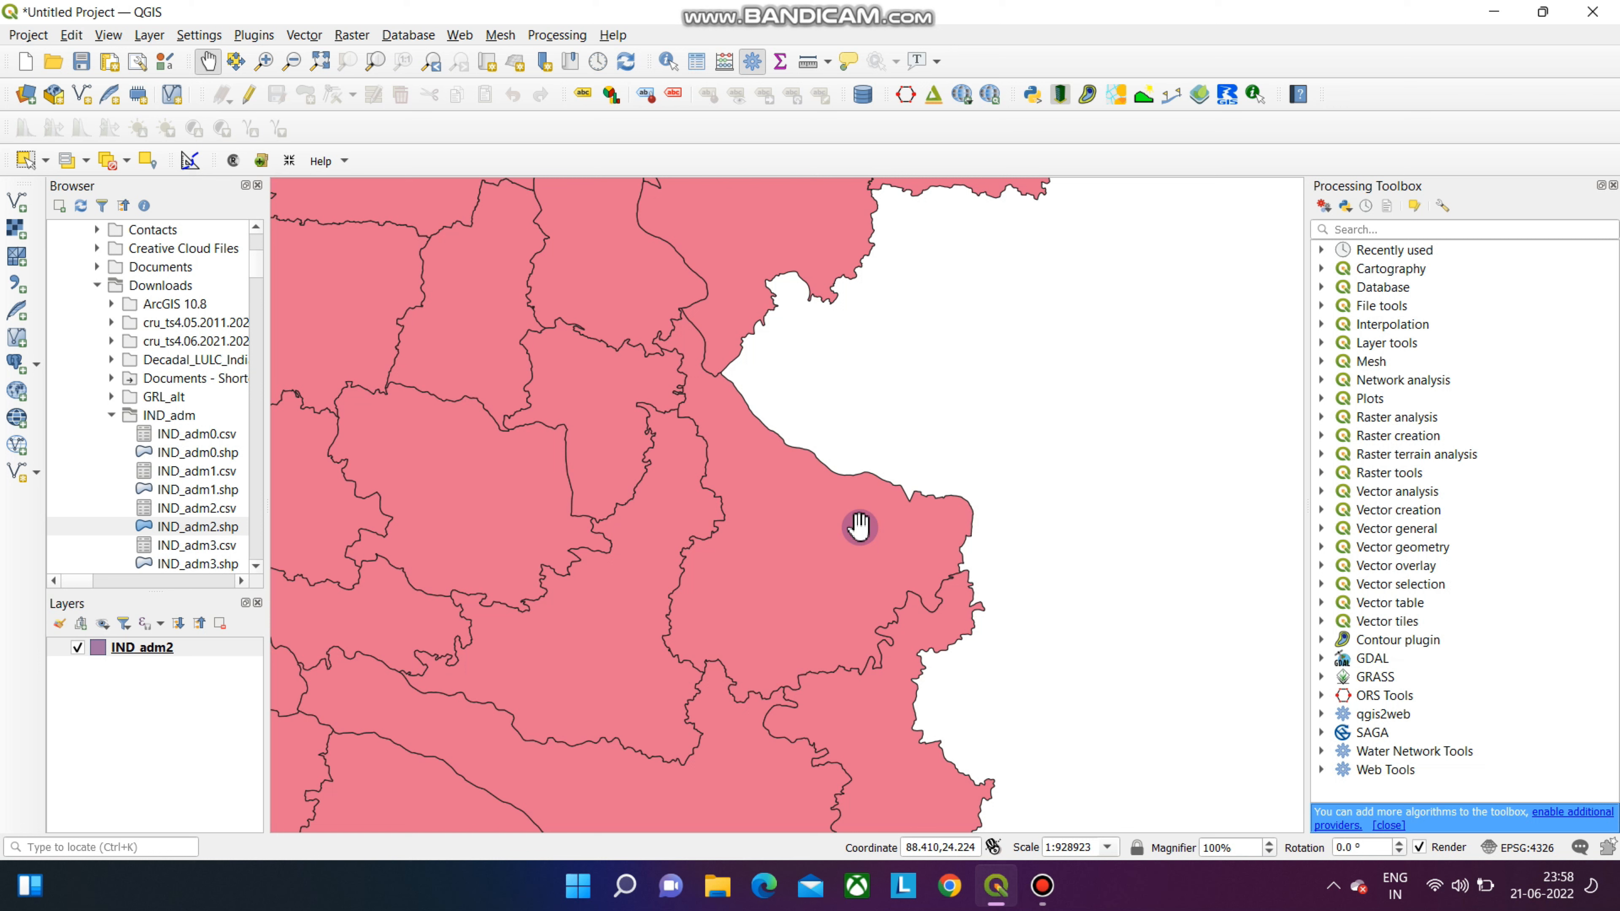
Check in the list of toolbars that the Selection Toolbar is enabled
left_click(25, 156)
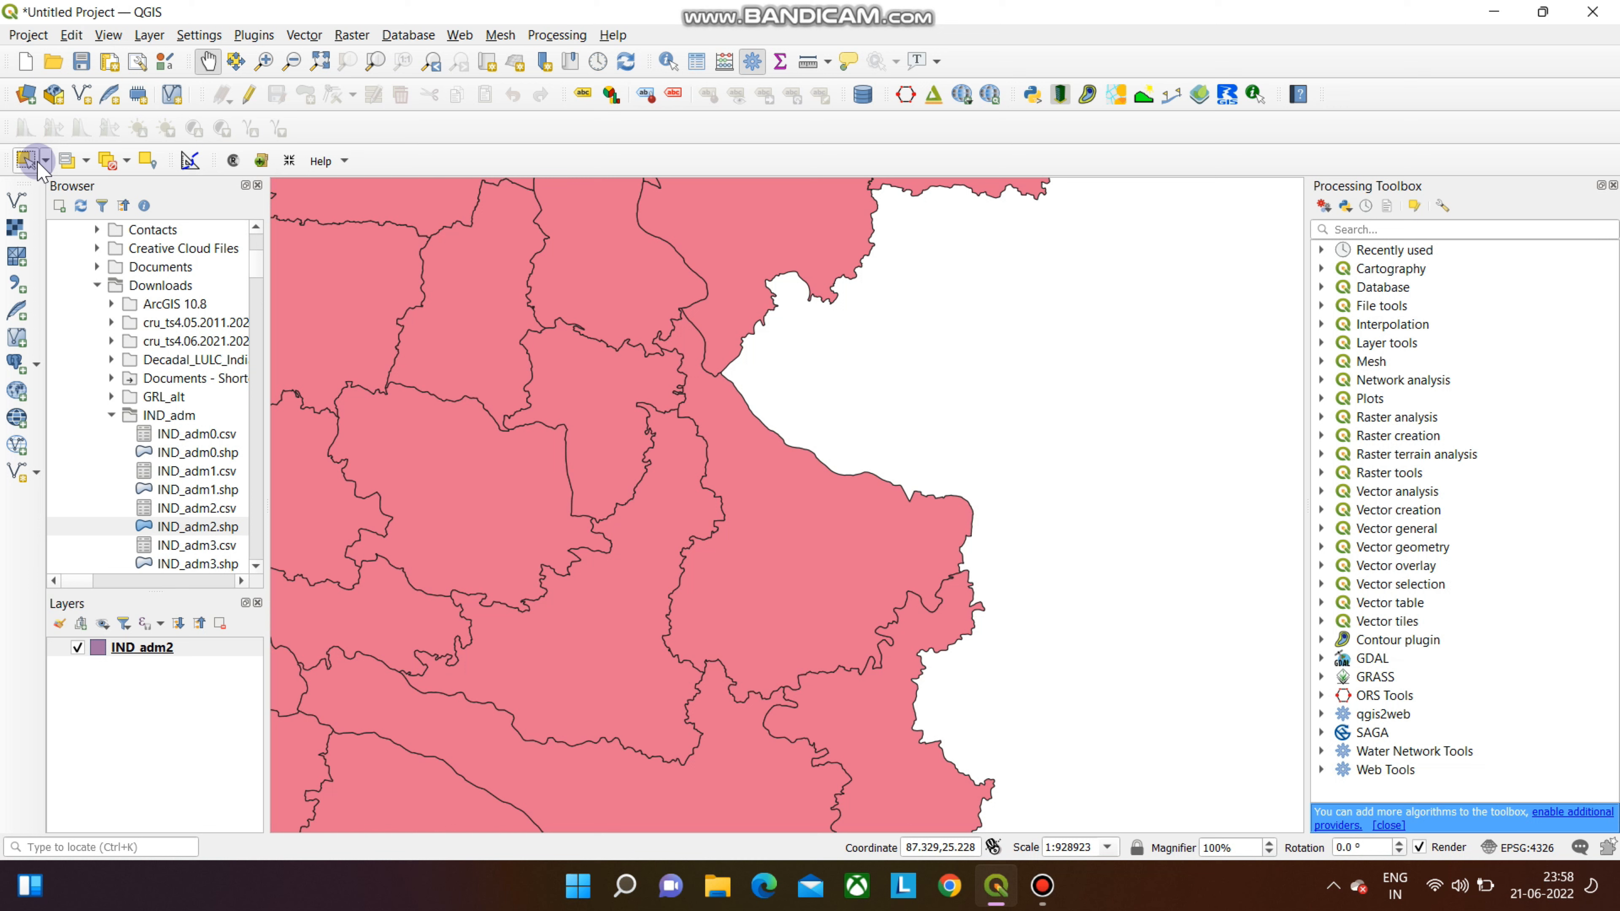
left_click(107, 35)
mouse_move(146, 635)
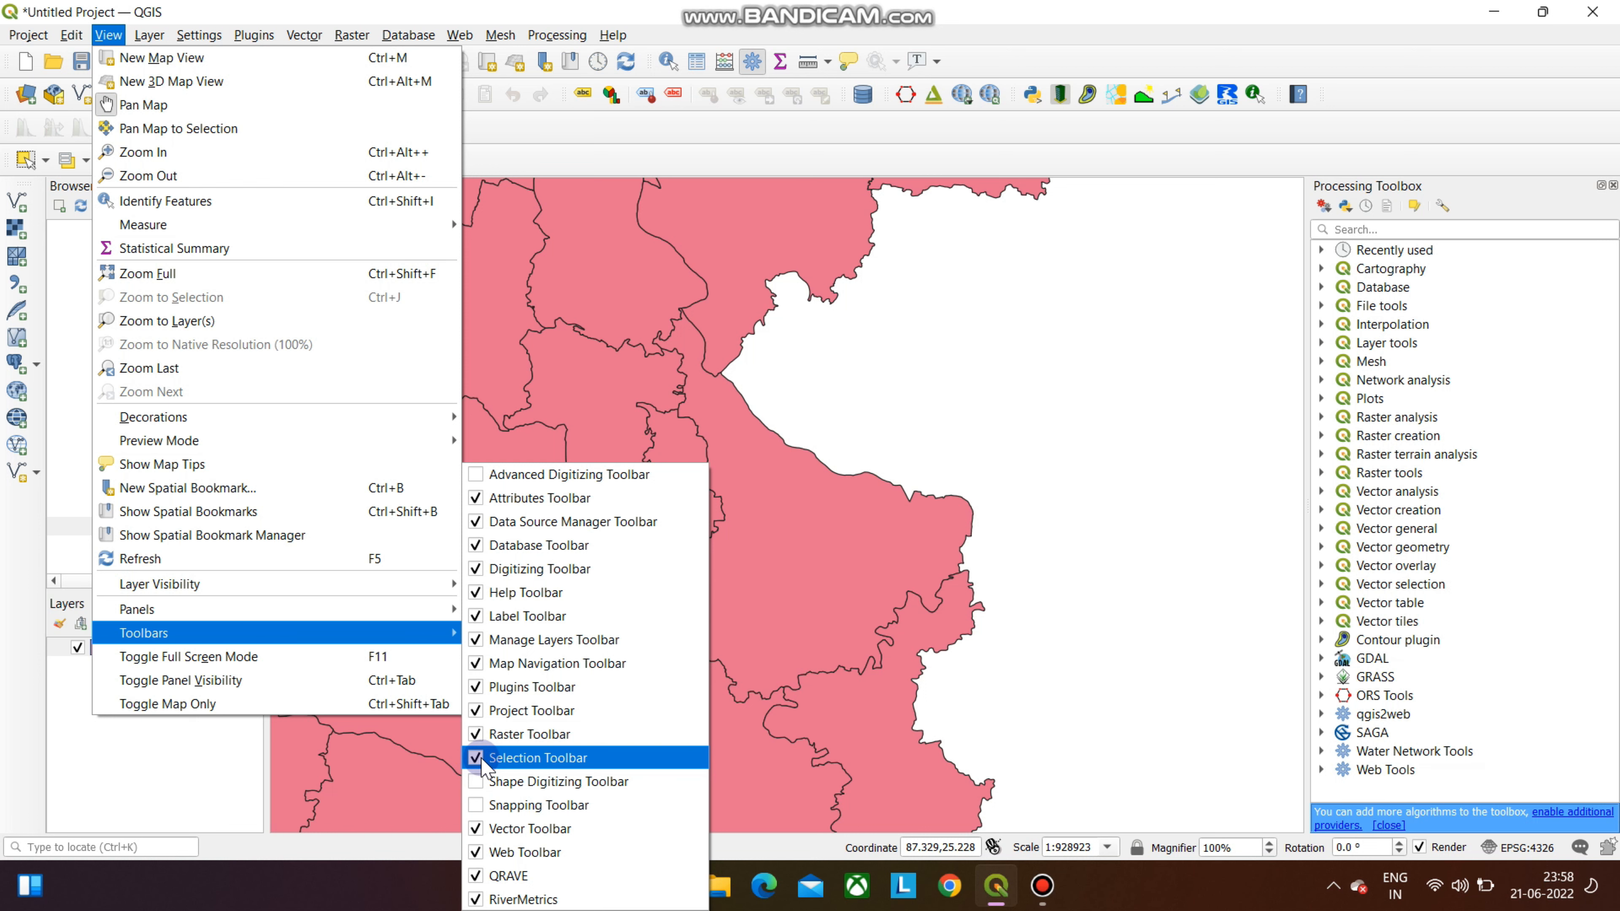
left_click_drag(597, 286, 648, 306)
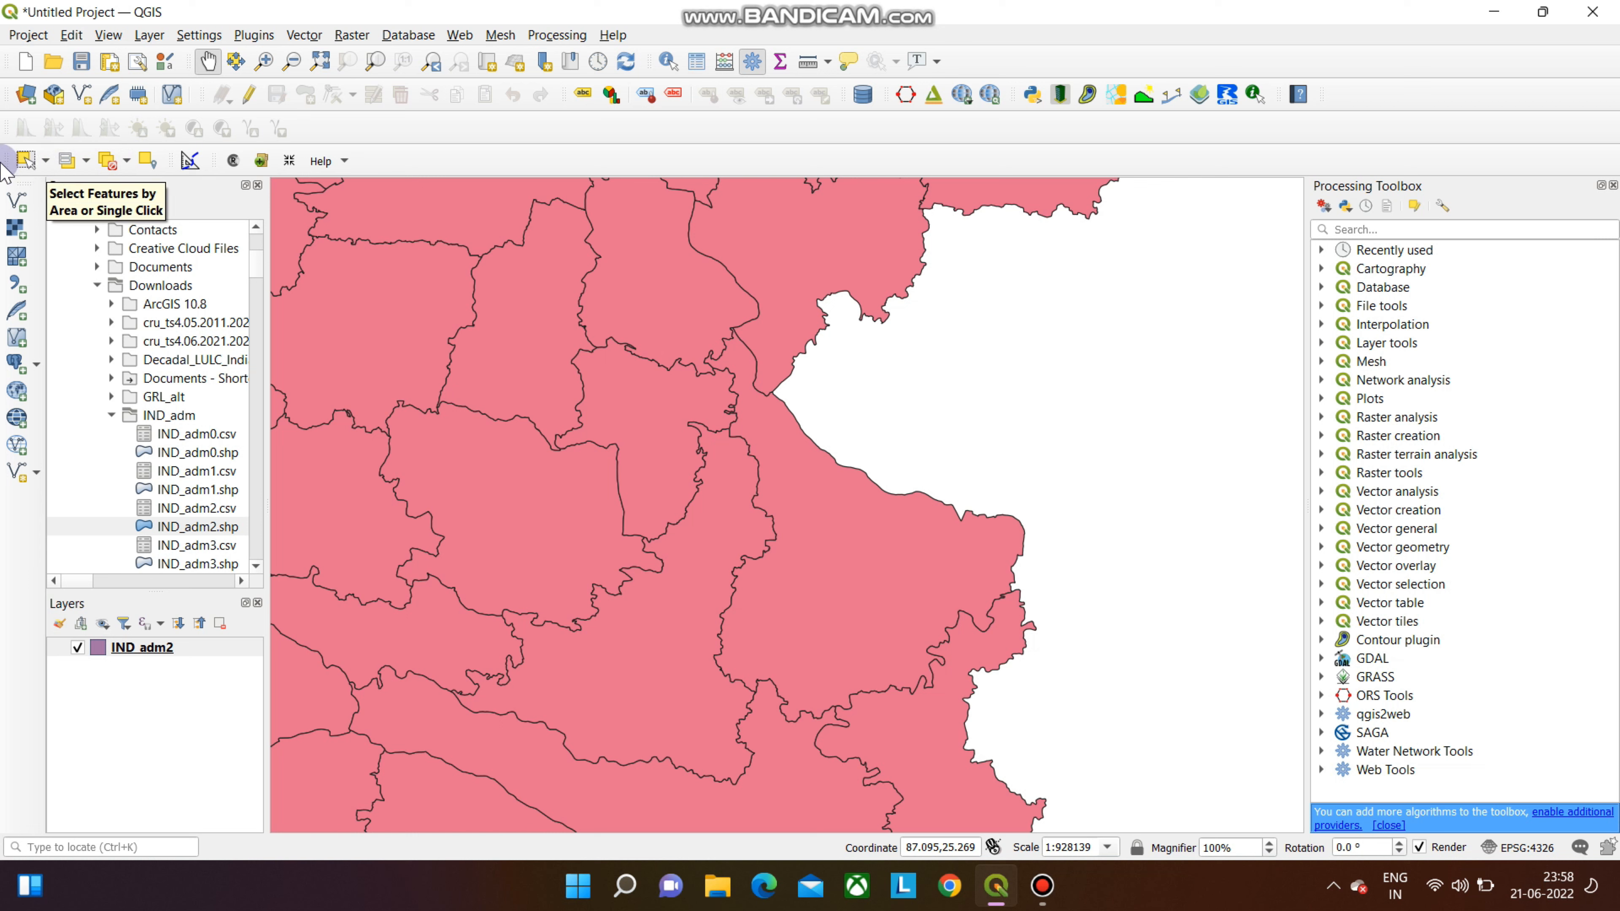
Select the border district's polygon in the IND_adm2 layer with the Select Feature(s) tool
left_click(45, 160)
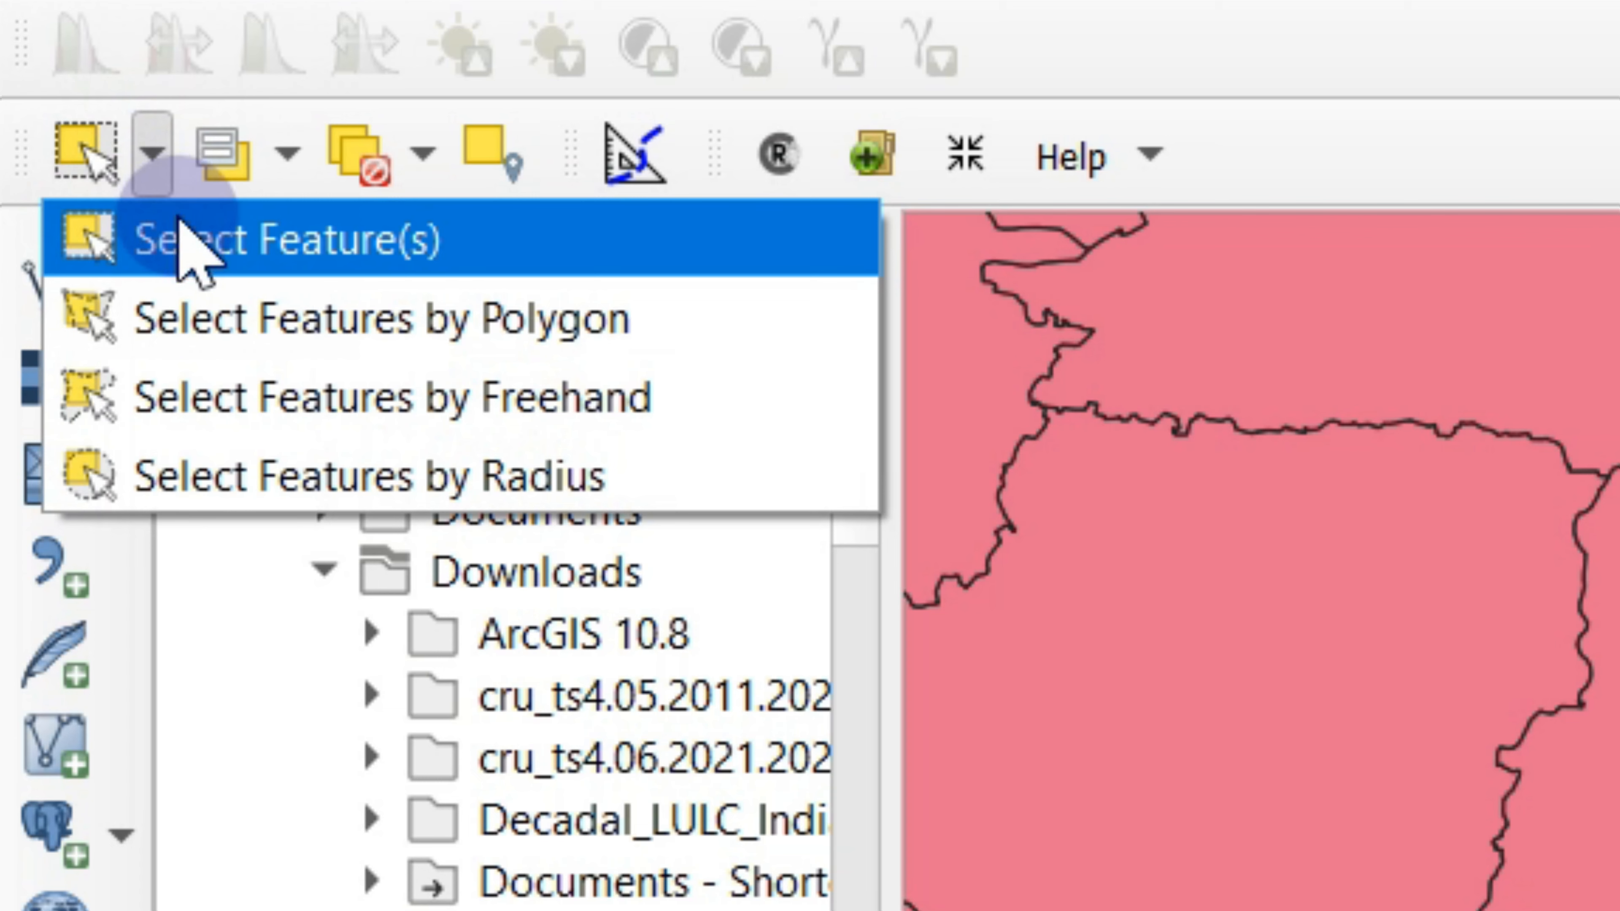
left_click(180, 238)
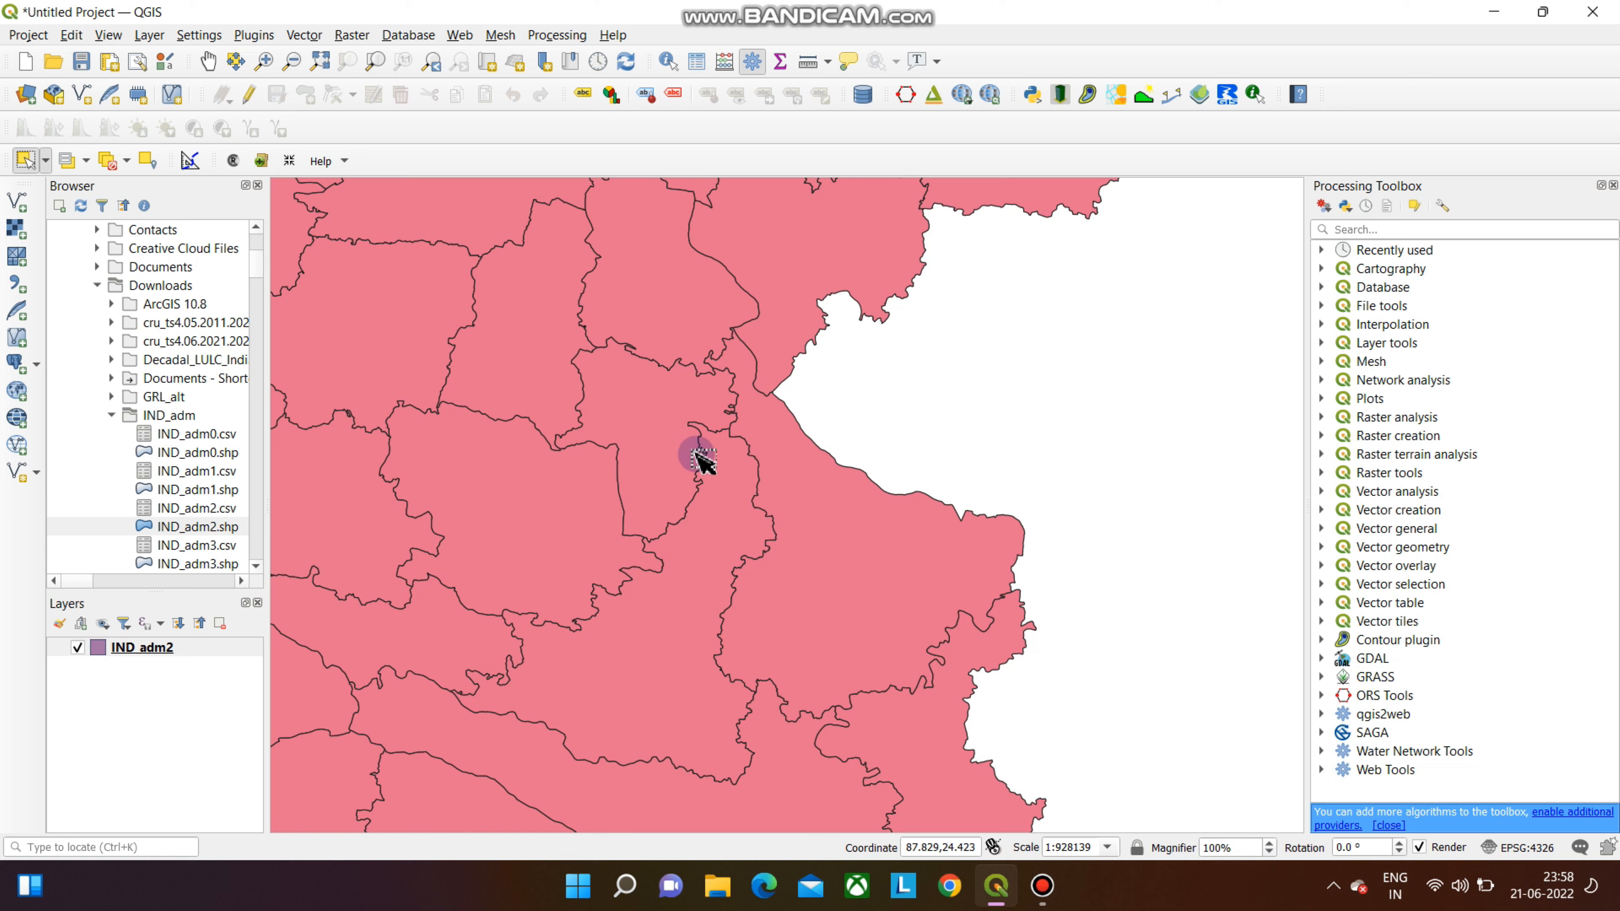
left_click(837, 574)
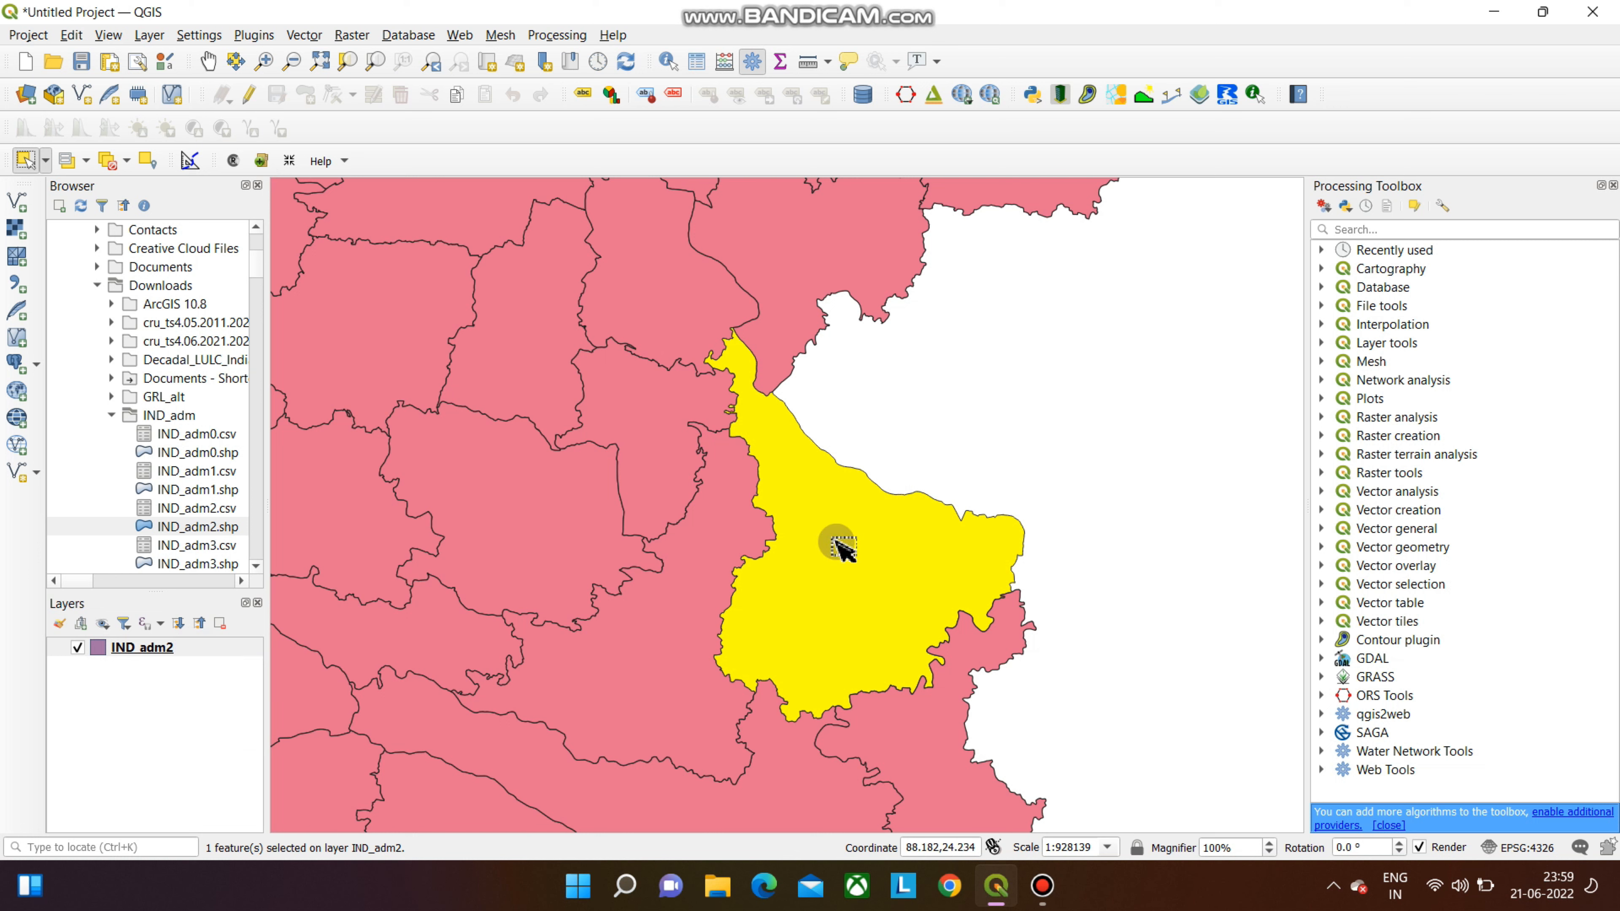
Export only the selected district of IND_adm2 as an ESRI Shapefile named mushidabad
left_click(191, 661)
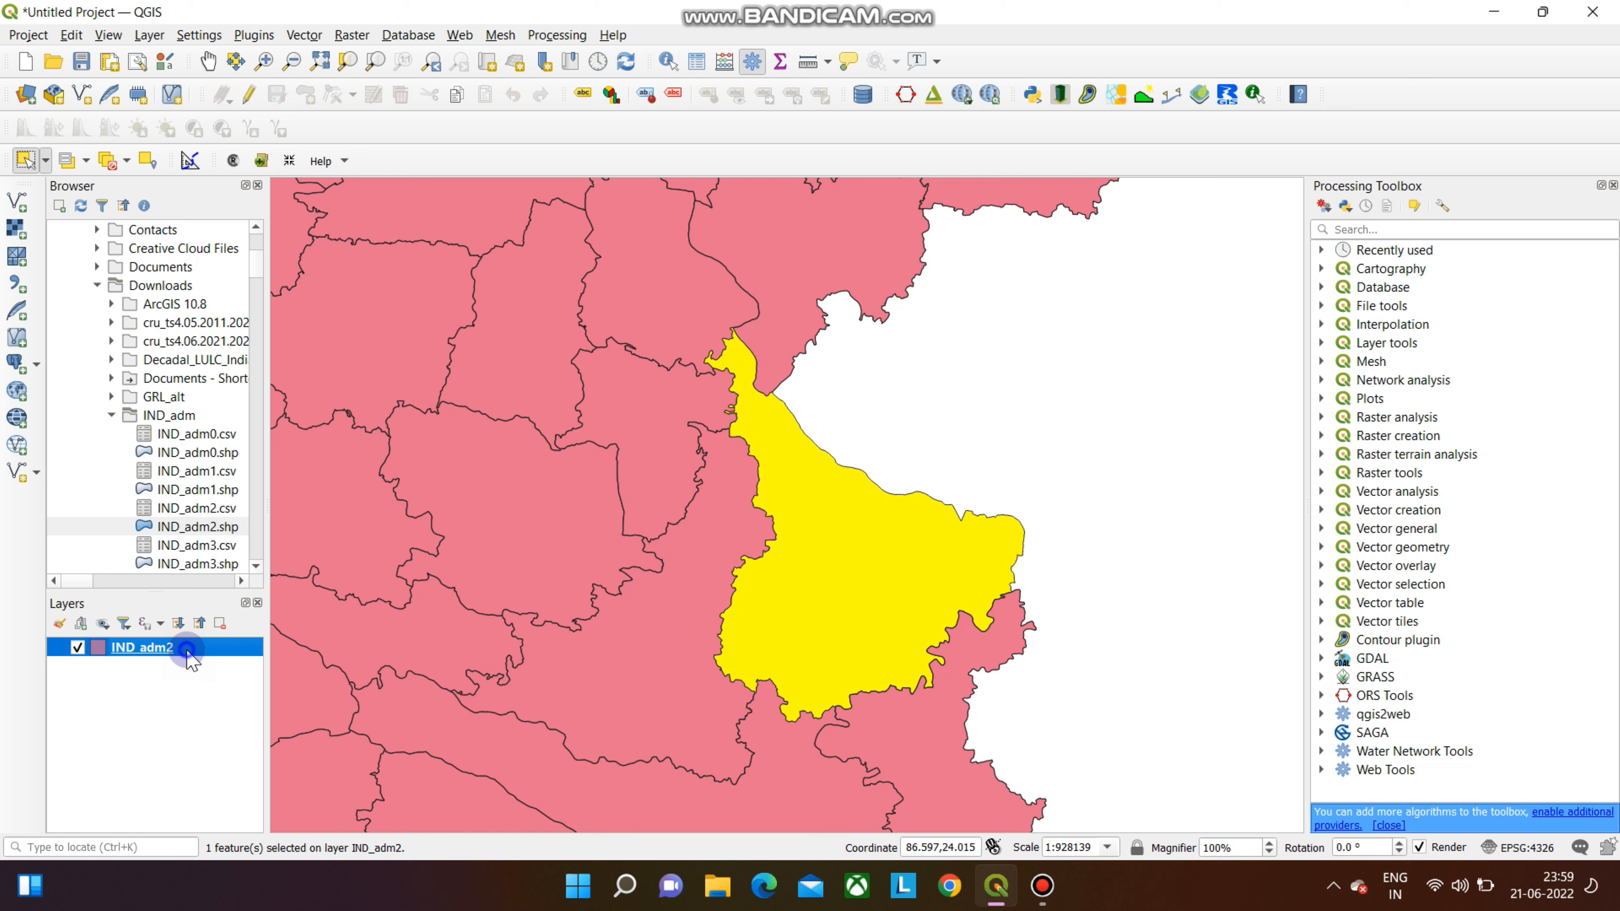
right_click(187, 652)
mouse_move(248, 594)
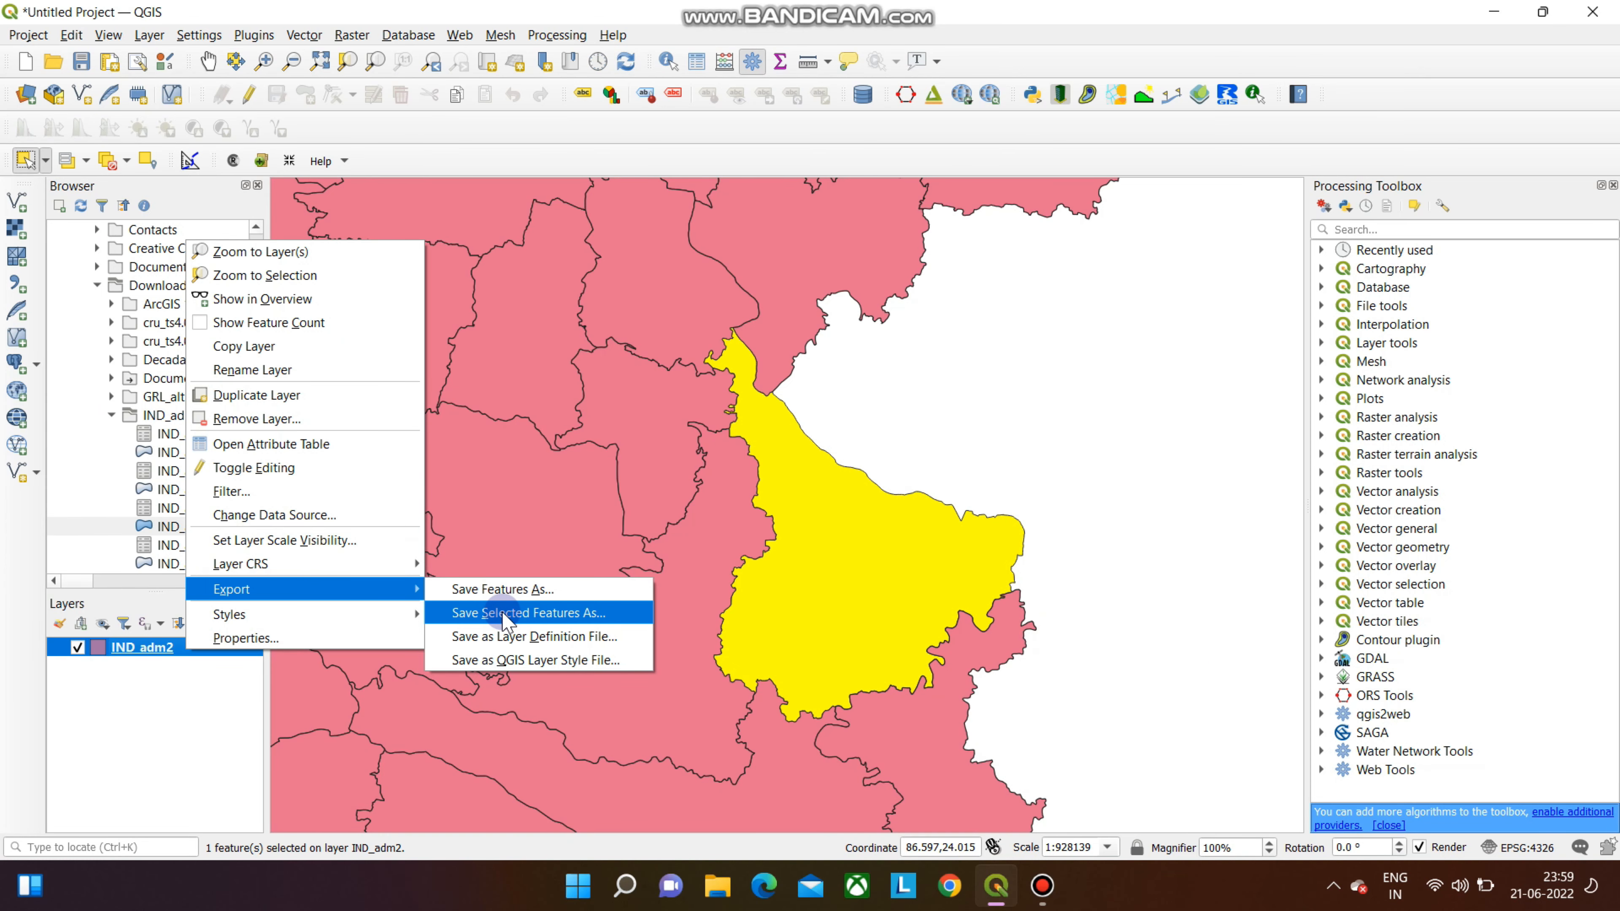
left_click(507, 613)
mouse_move(734, 249)
left_mouse_down()
mouse_move(801, 230)
mouse_move(733, 223)
left_mouse_up()
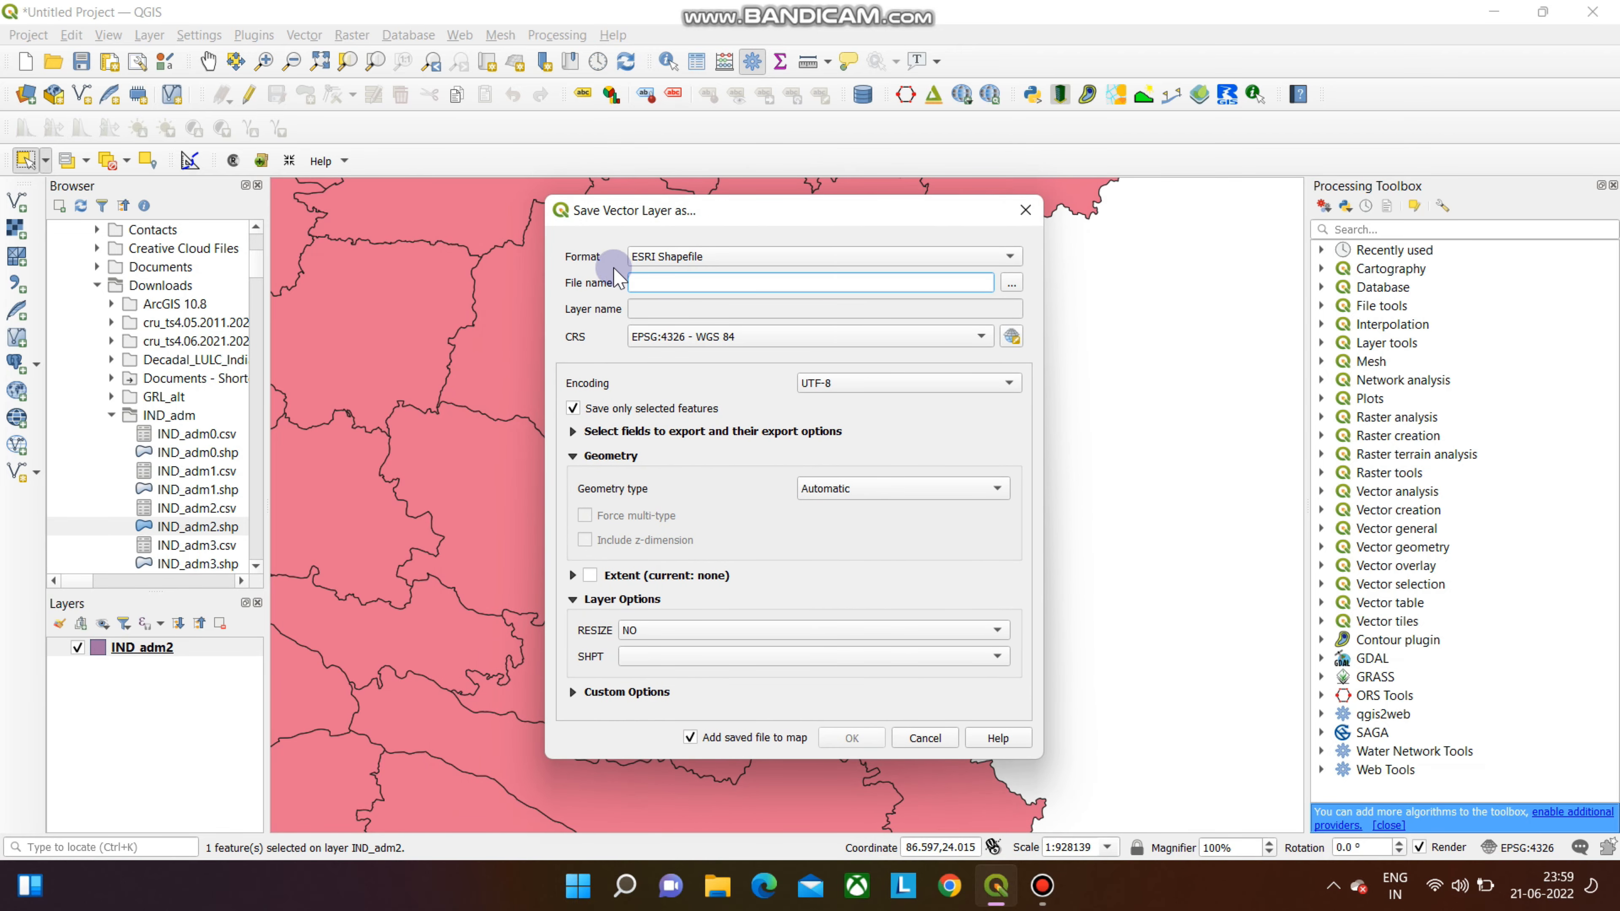
left_click(709, 257)
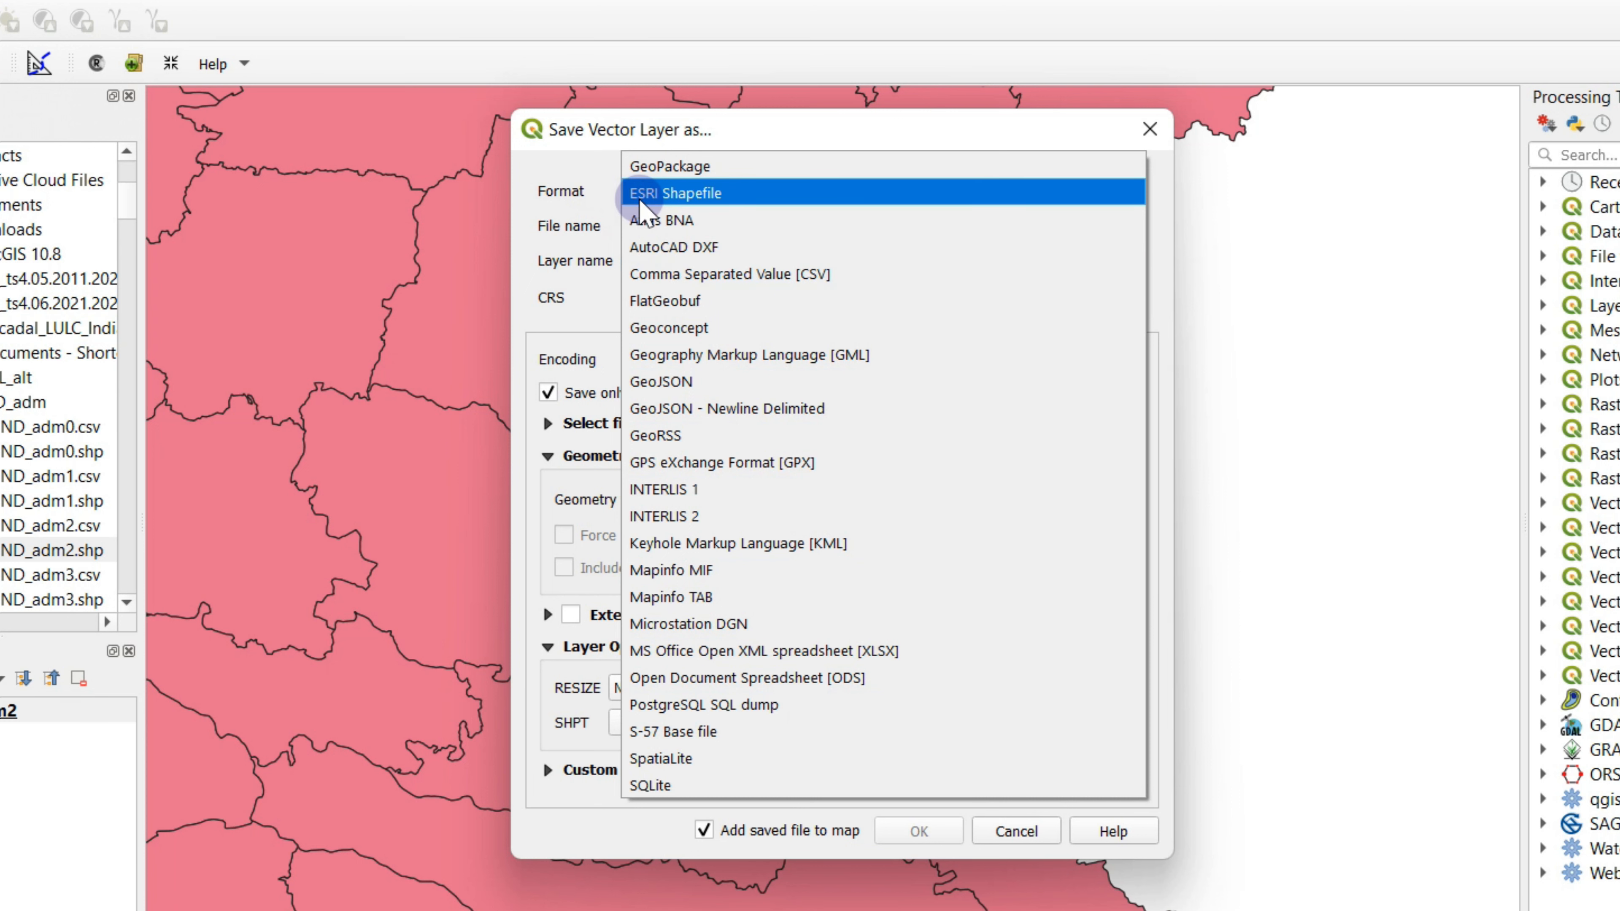
left_click(640, 199)
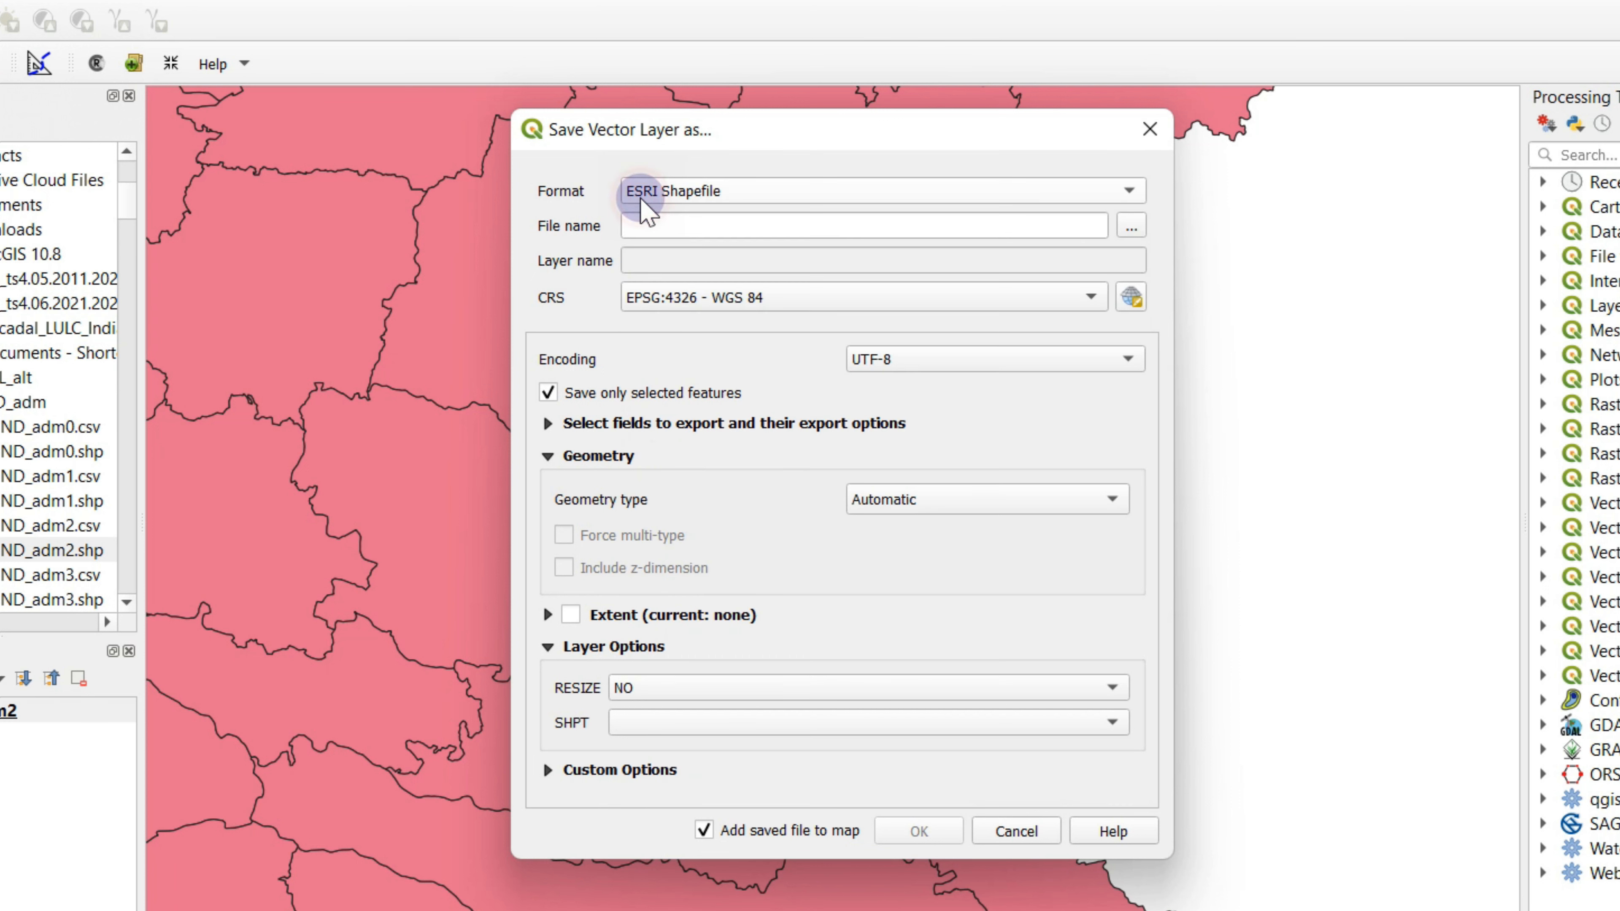
left_click(689, 236)
type("mushidabad")
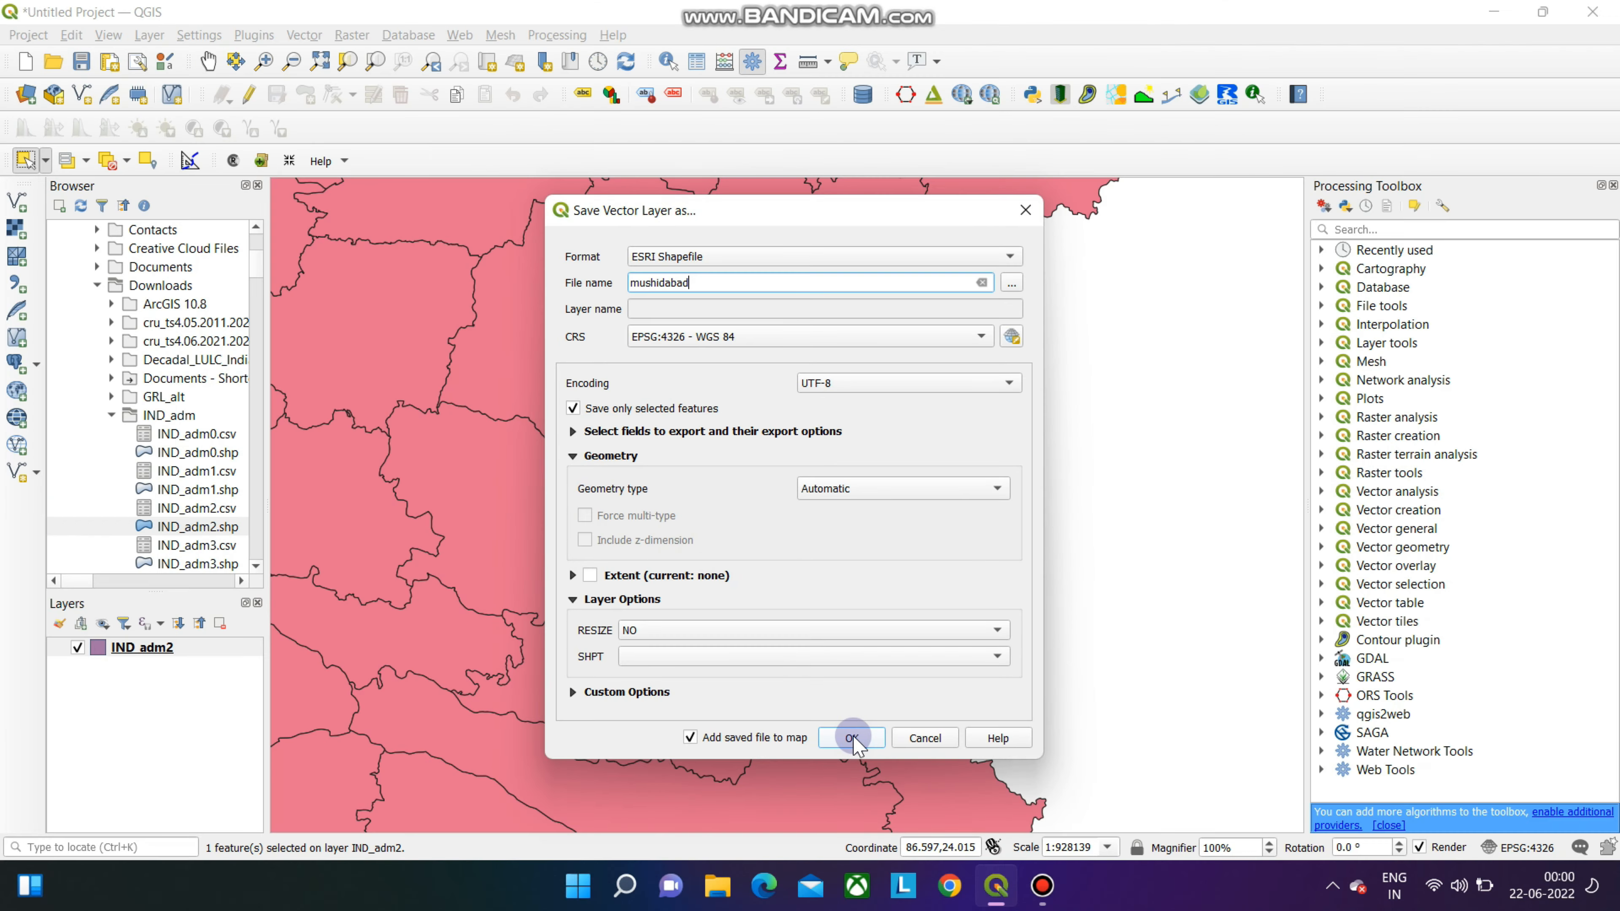
left_click(919, 831)
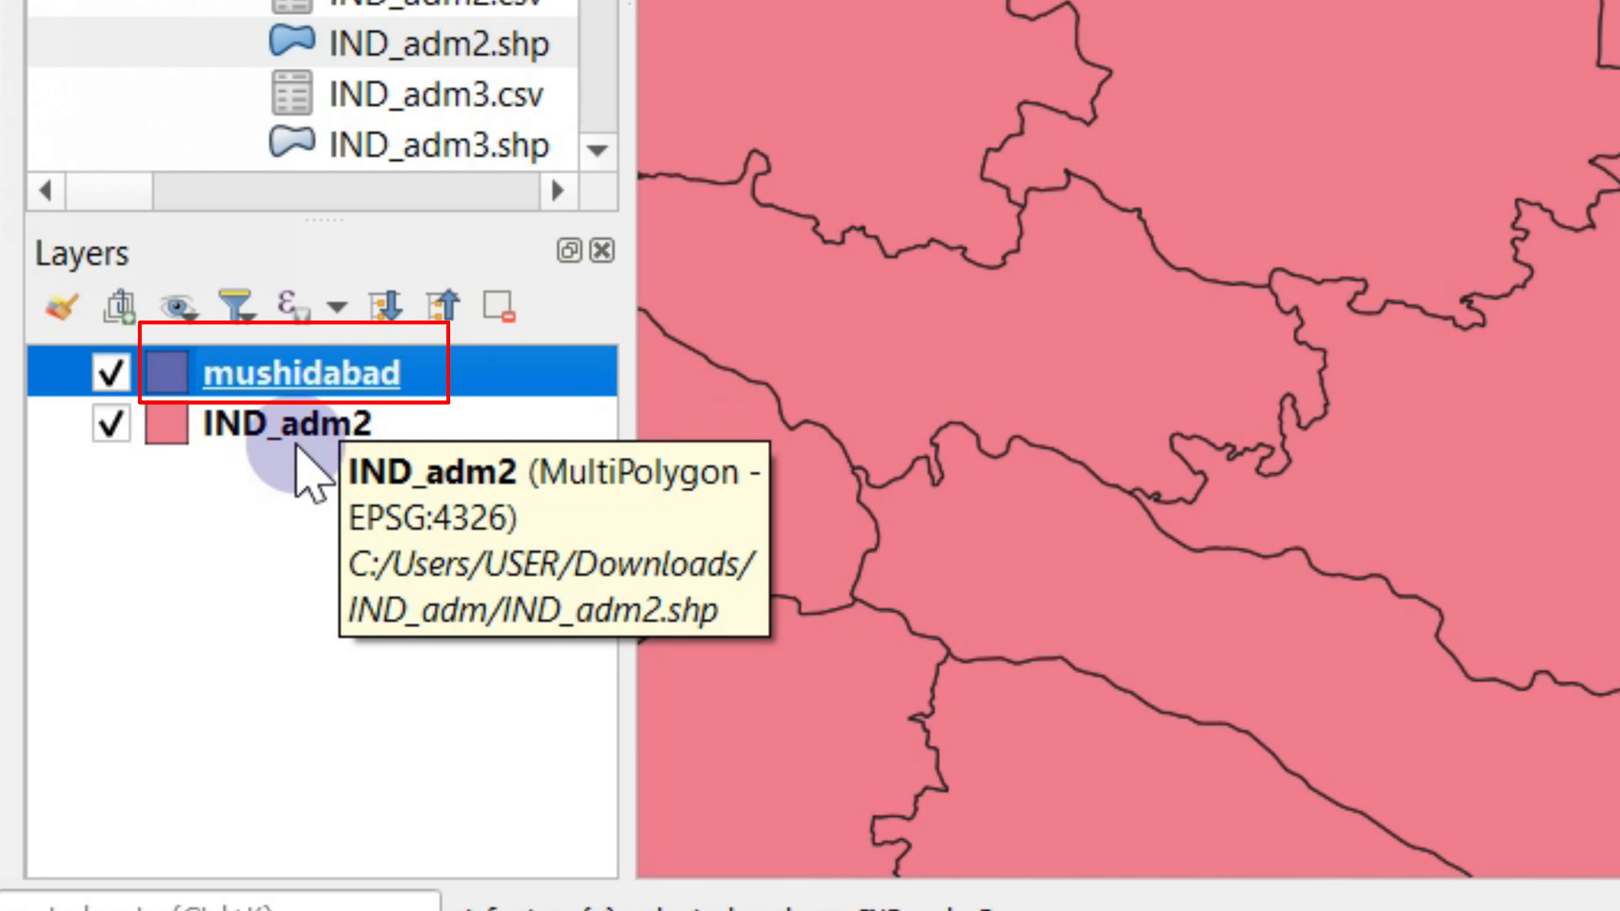
Remove the IND_adm2 layer from the project and confirm the removal
left_click(299, 440)
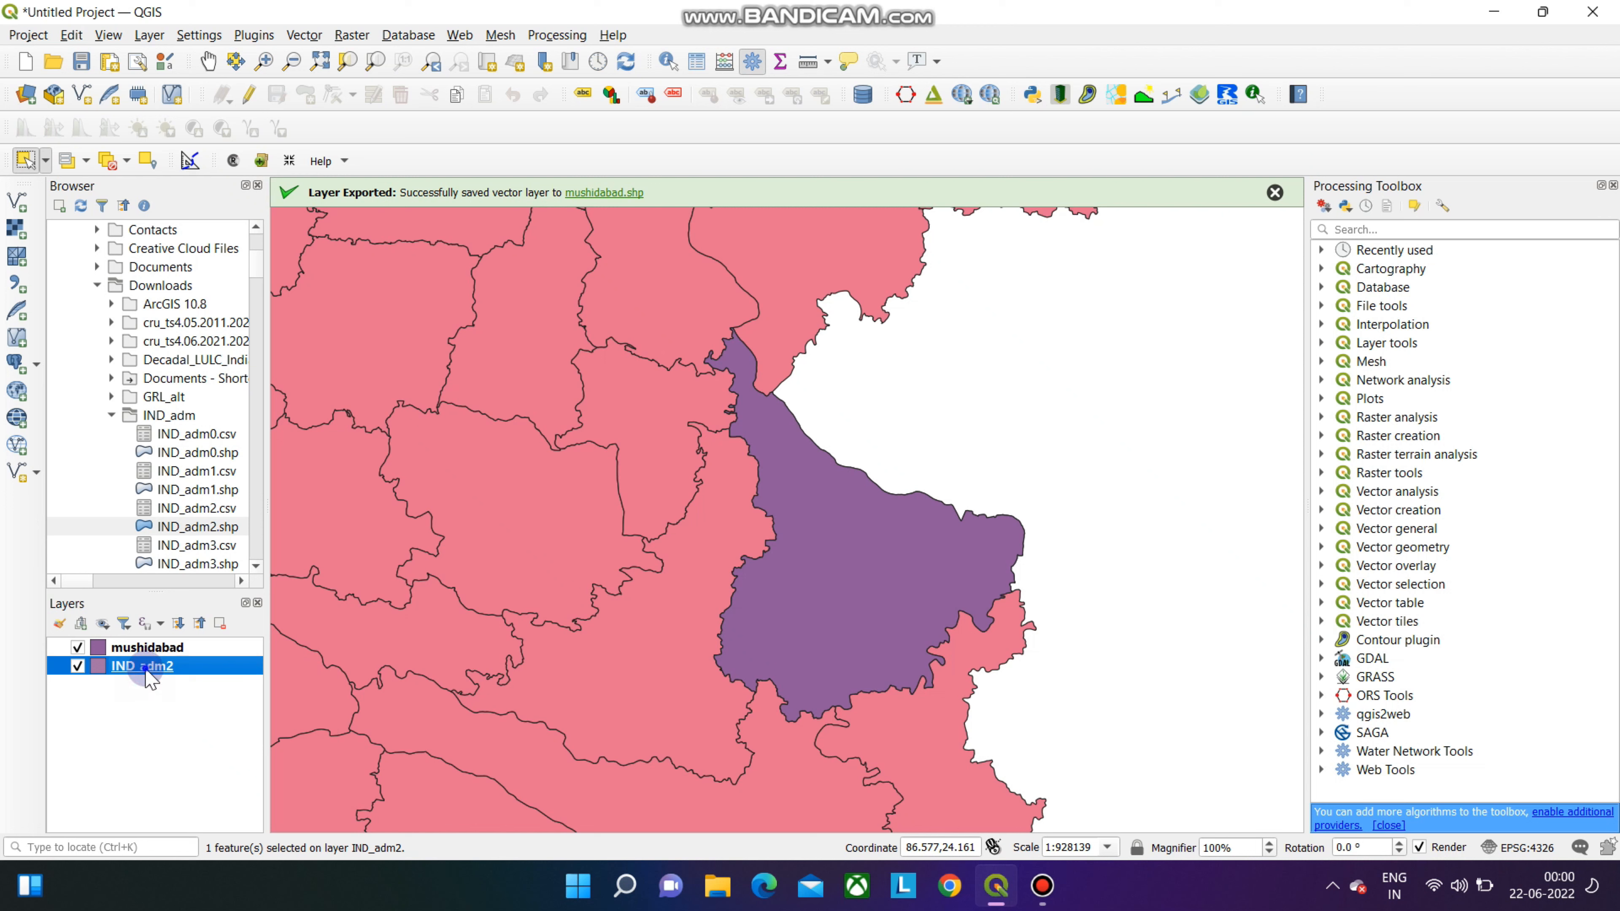
right_click(149, 676)
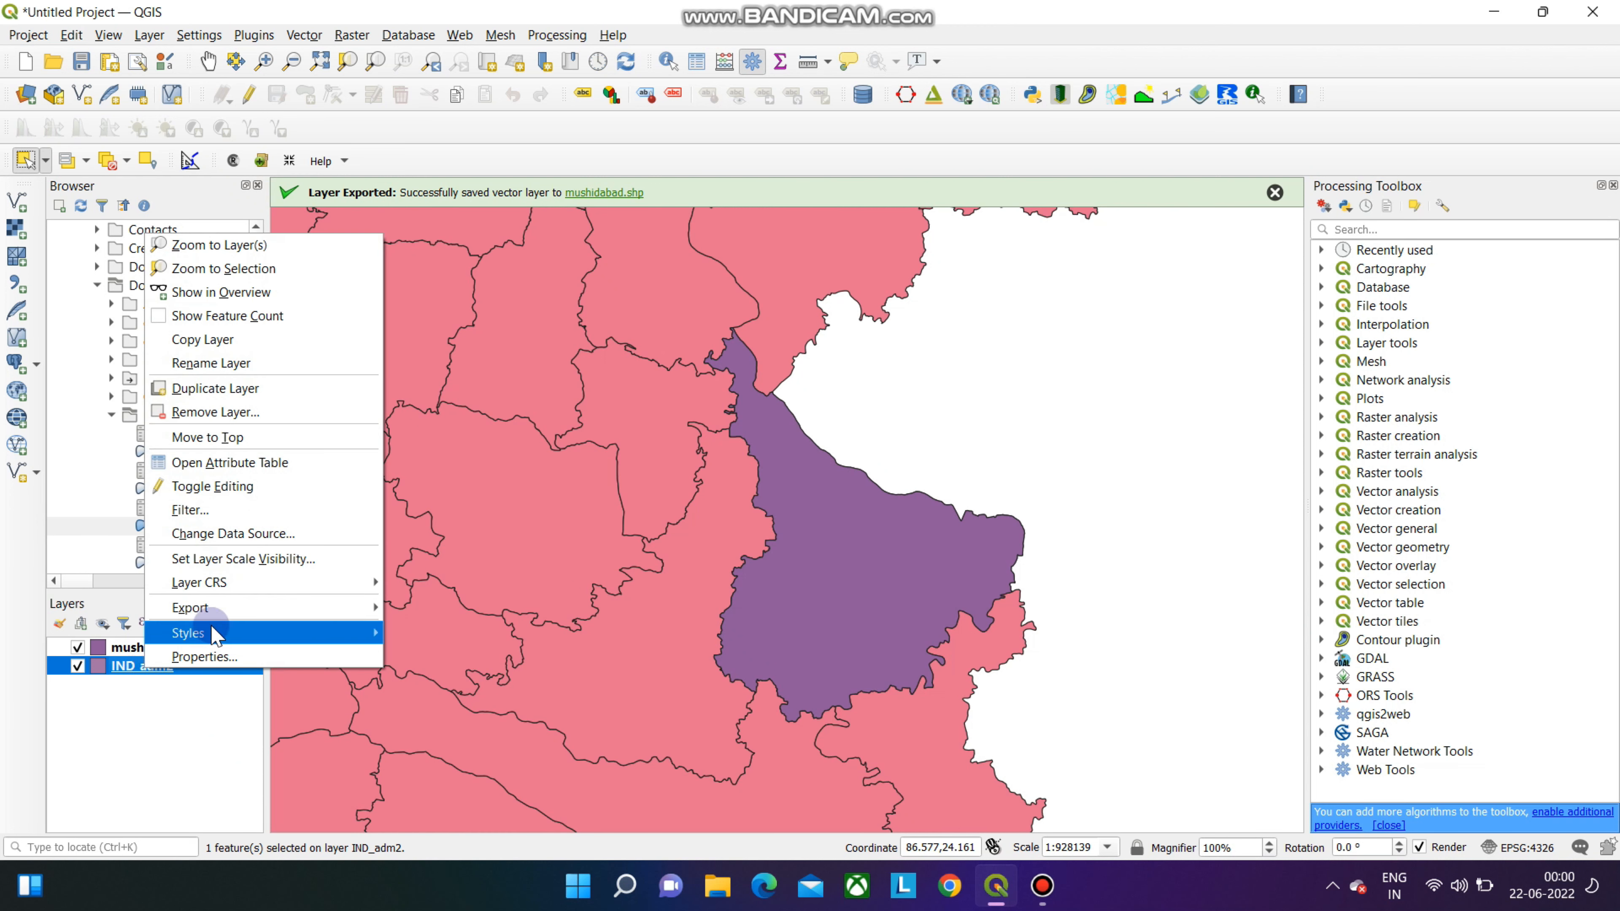
left_click(223, 413)
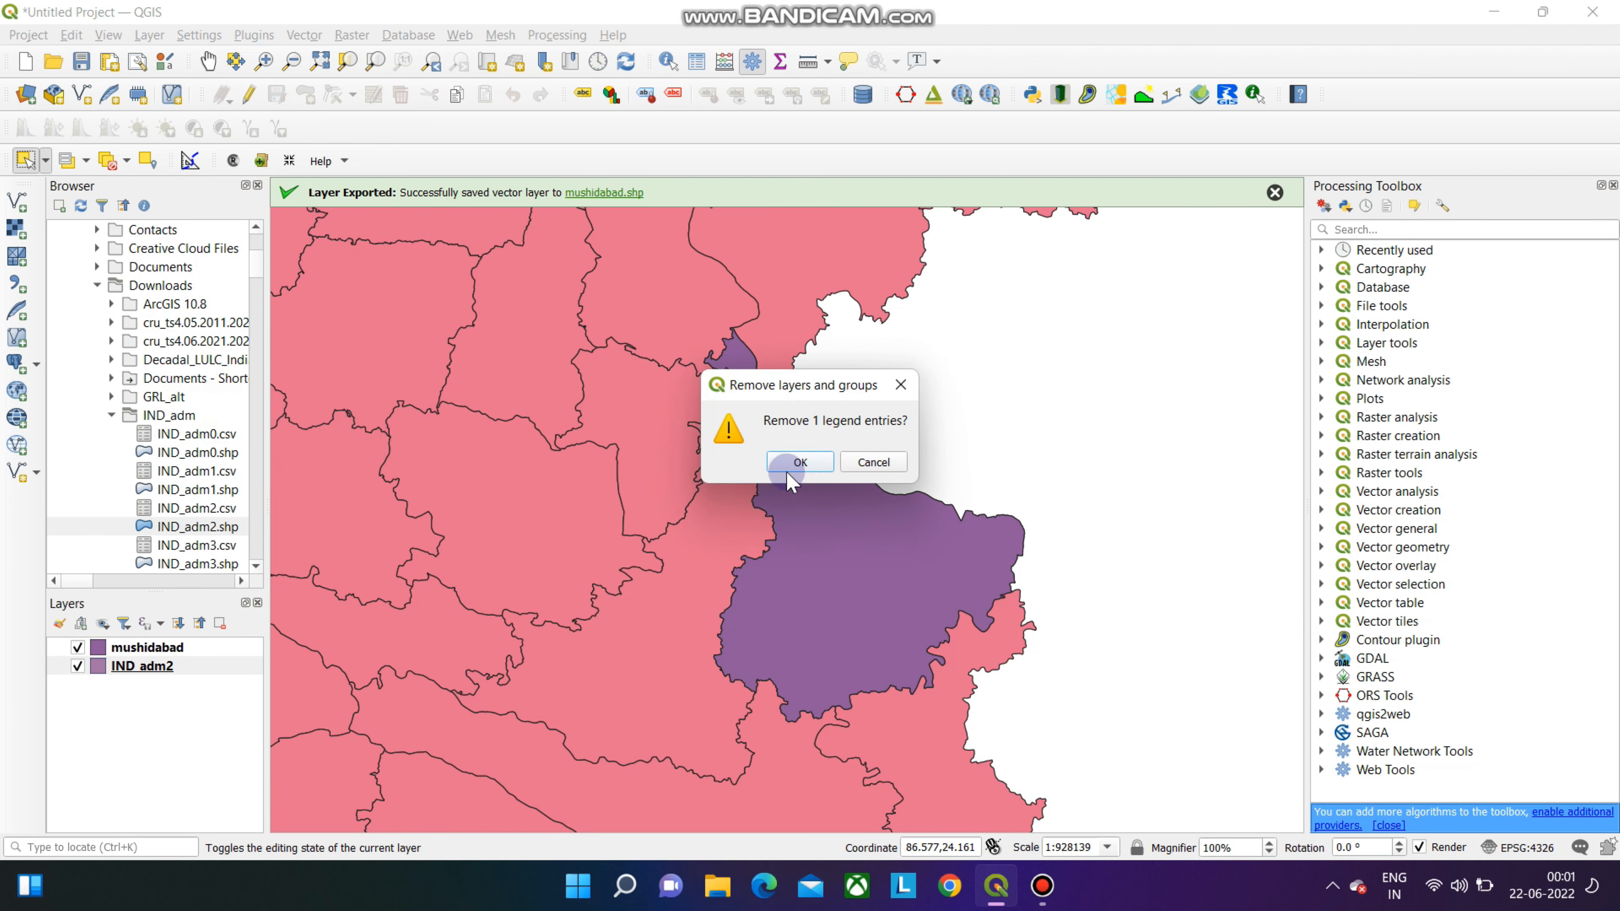
left_click(800, 462)
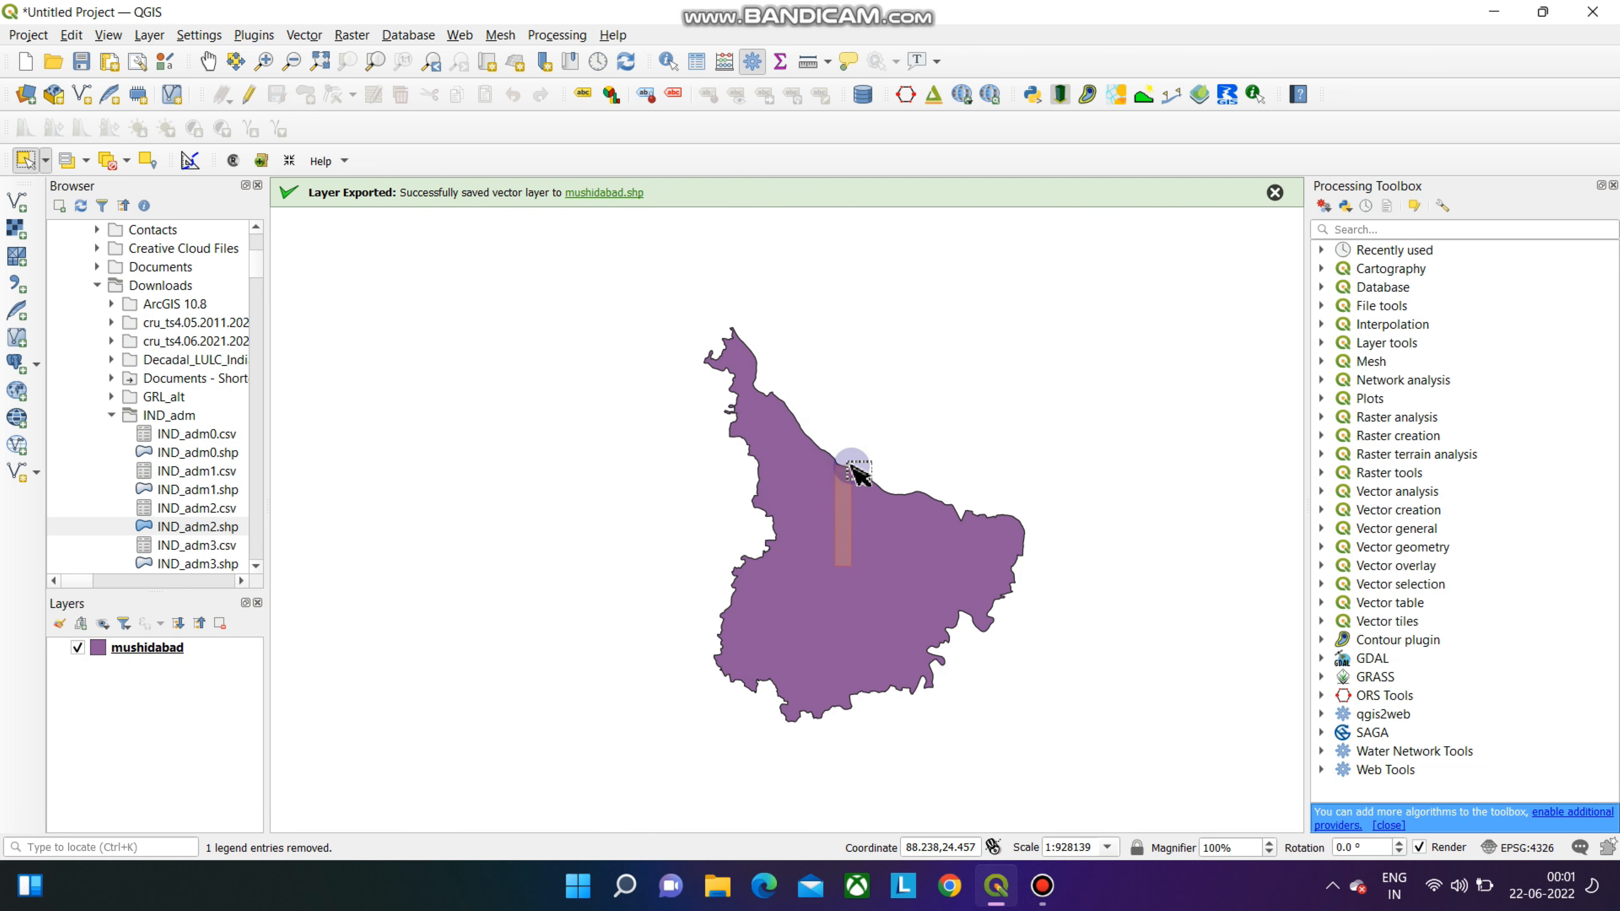
left_click_drag(856, 471, 857, 472)
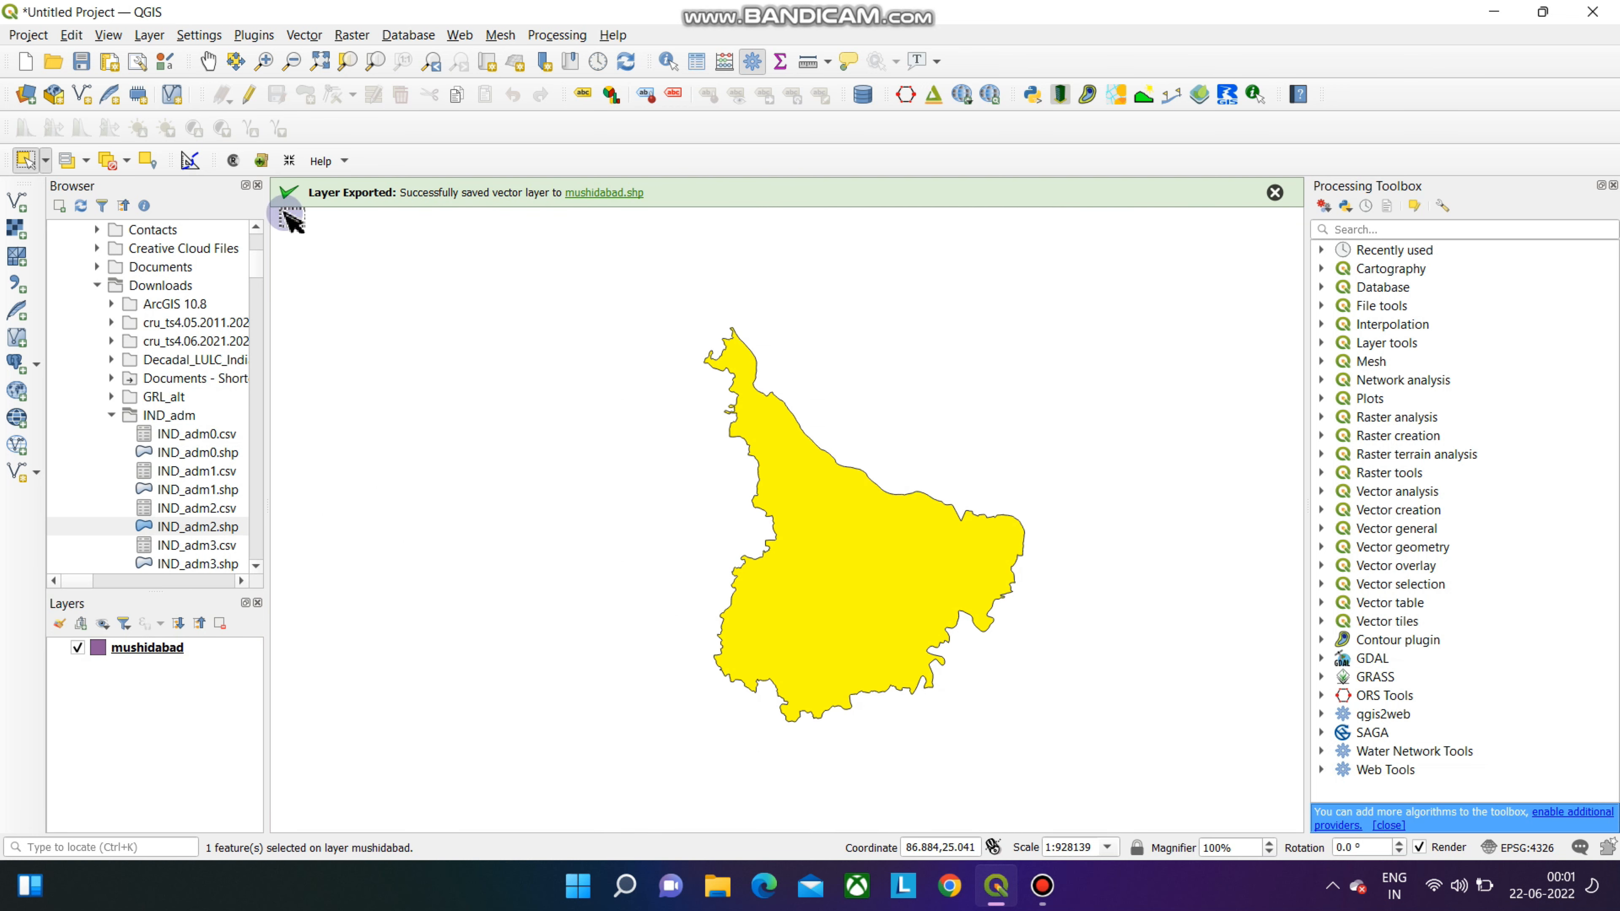
left_click(659, 415)
left_click(208, 61)
left_click_drag(819, 557, 754, 560)
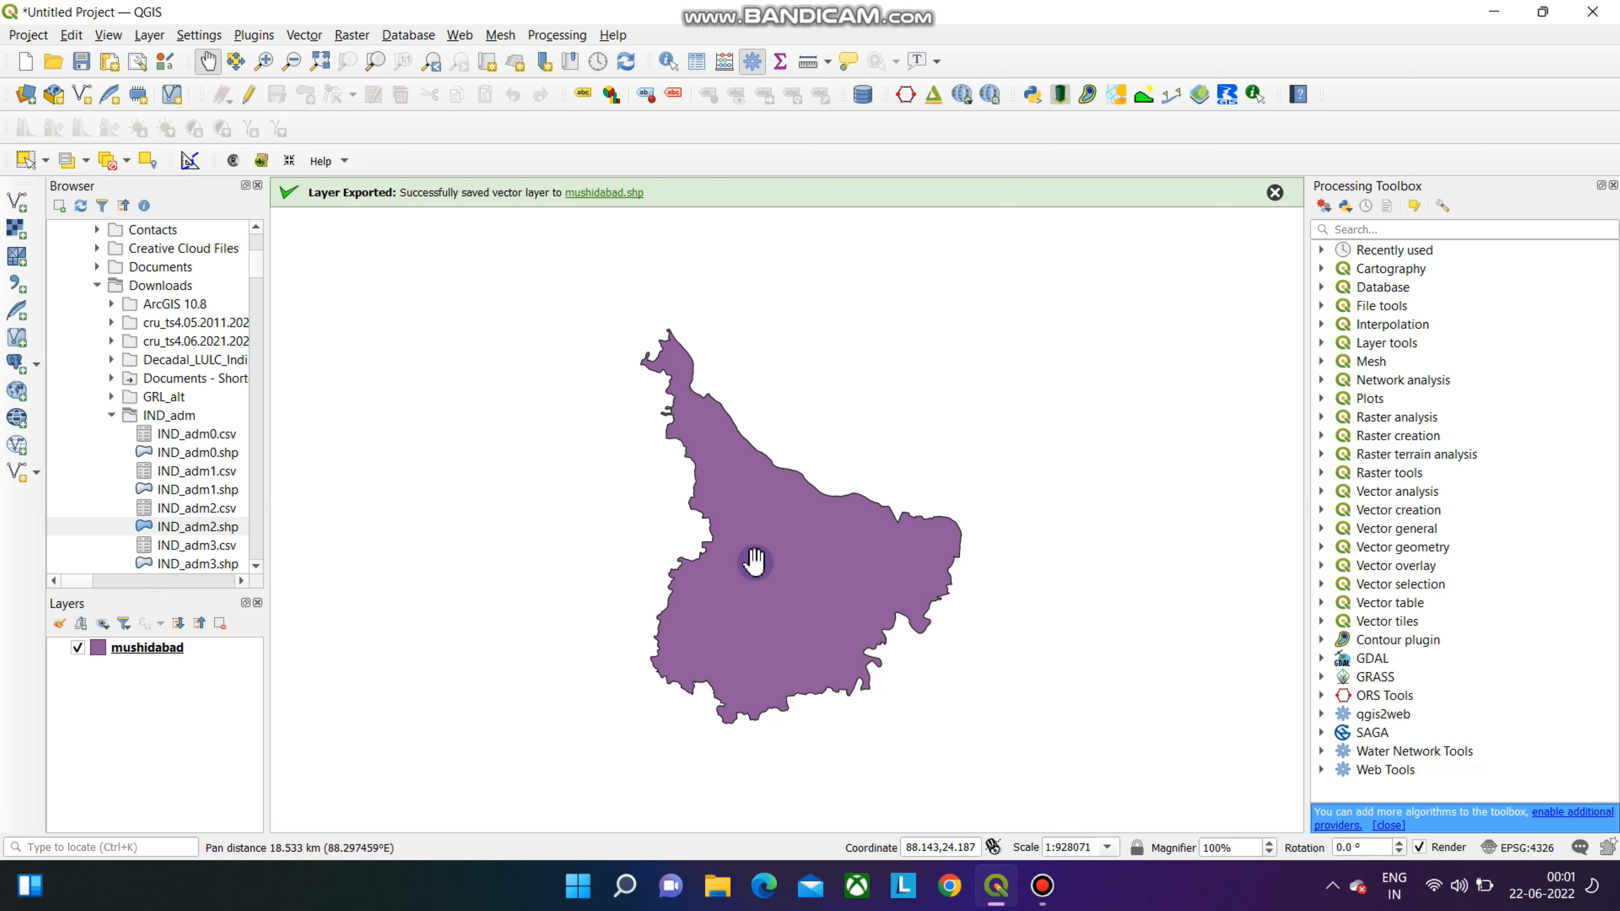
scroll(774, 564, "up", 1)
scroll(770, 568, "down", 1)
left_click_drag(771, 586, 834, 590)
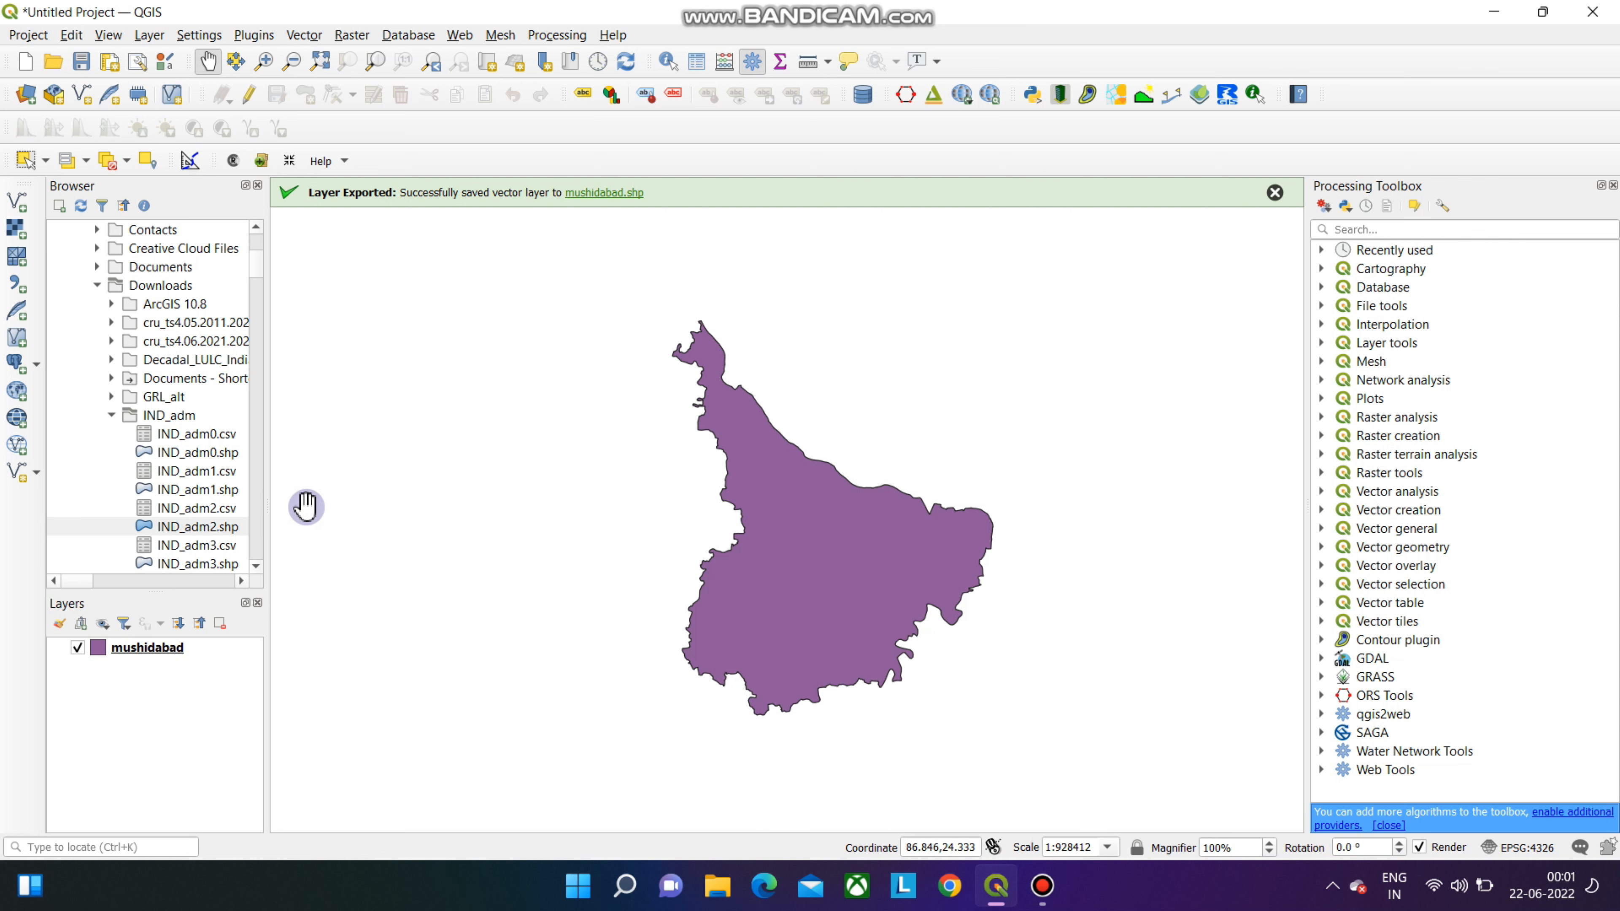
Add the raster IND_msk_alt.vrt from the IND_msk_alt folder in Downloads to the project
scroll(219, 509, "down", 1)
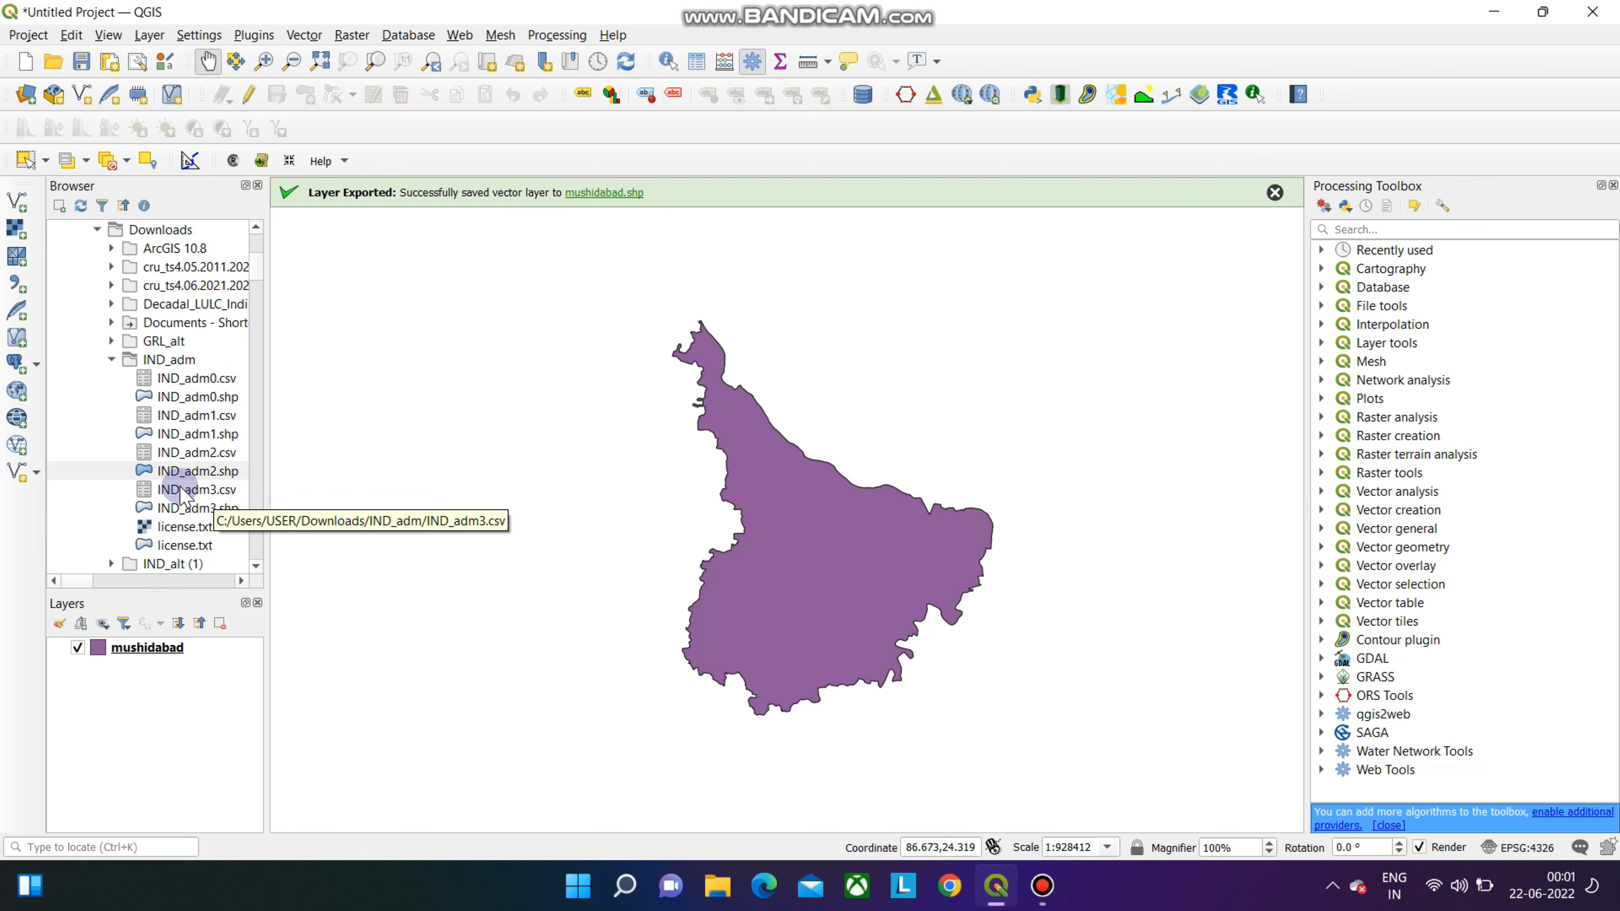
scroll(185, 499, "down", 2)
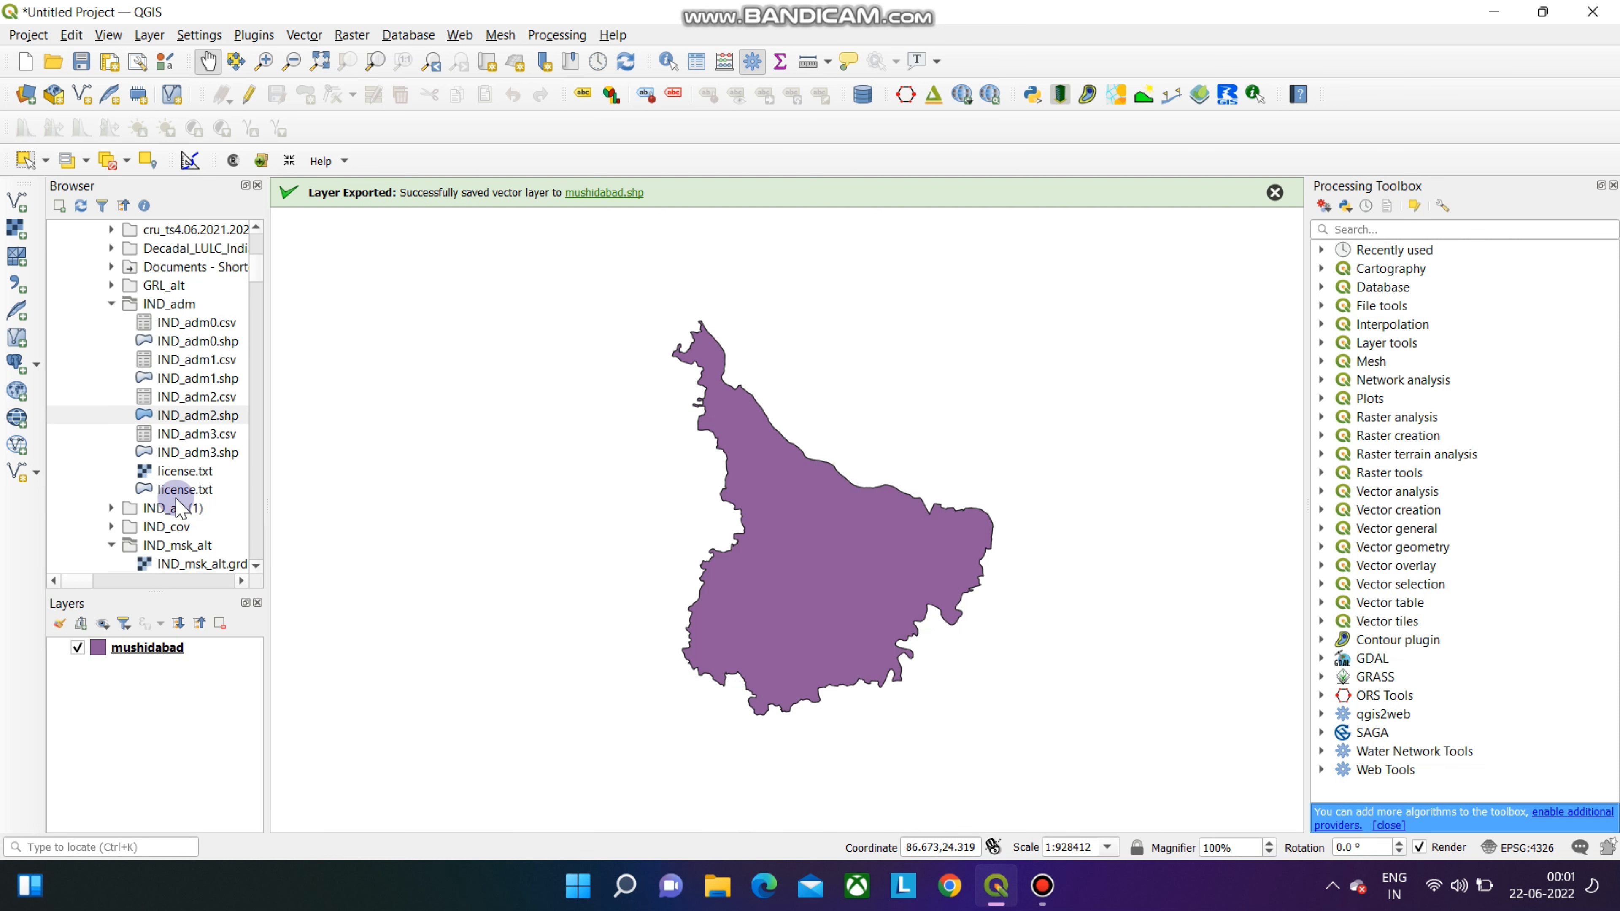
scroll(178, 504, "down", 1)
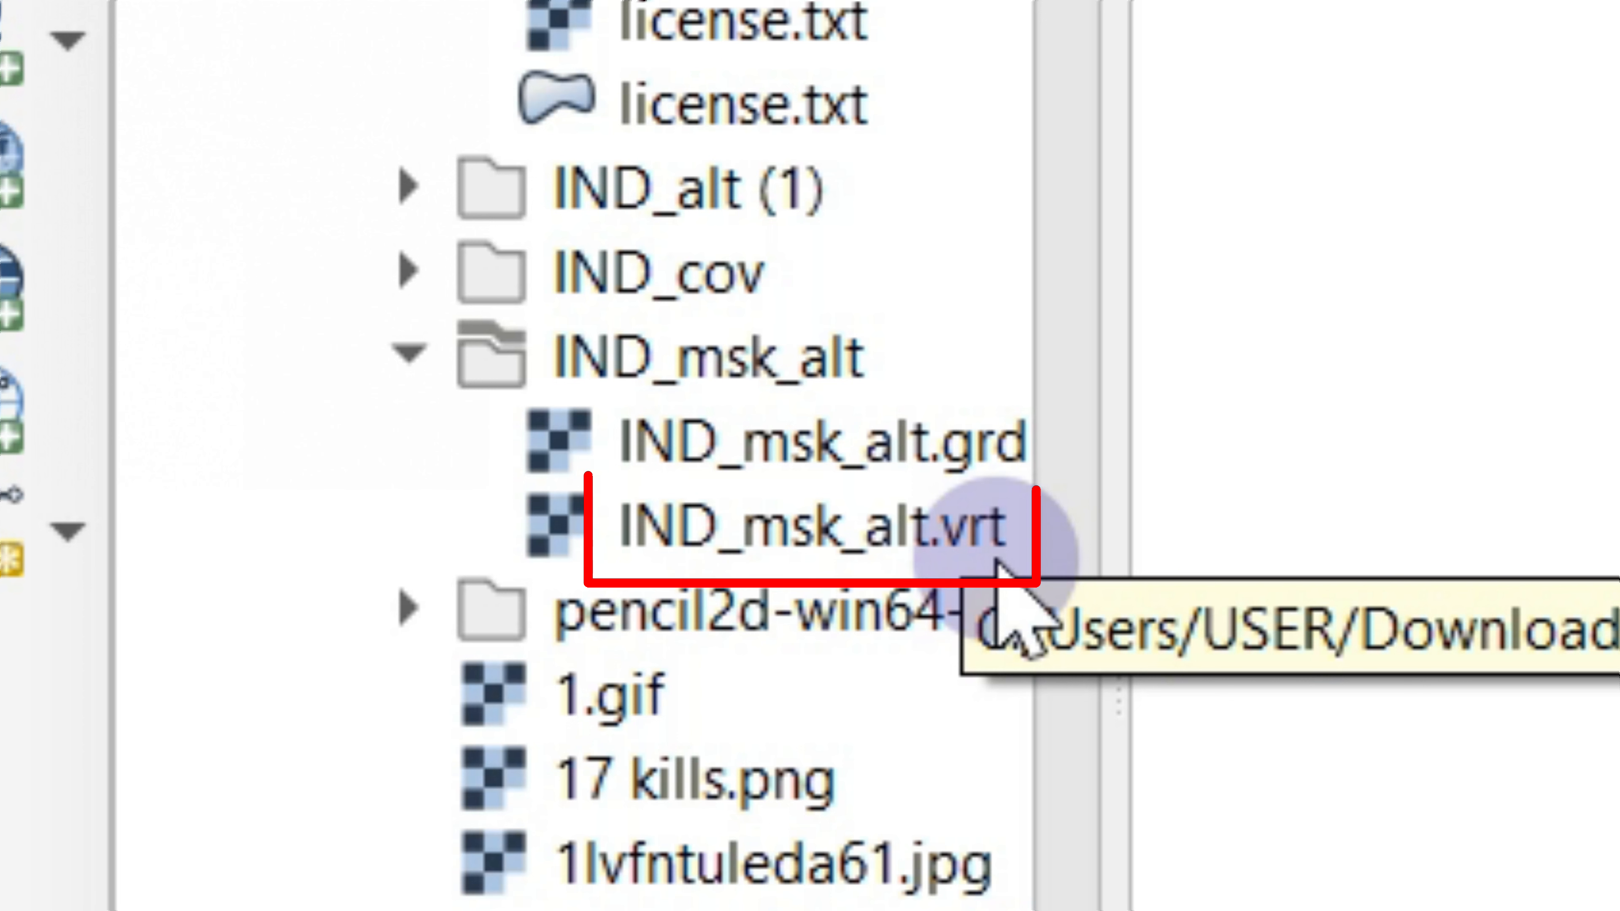
double_click(901, 531)
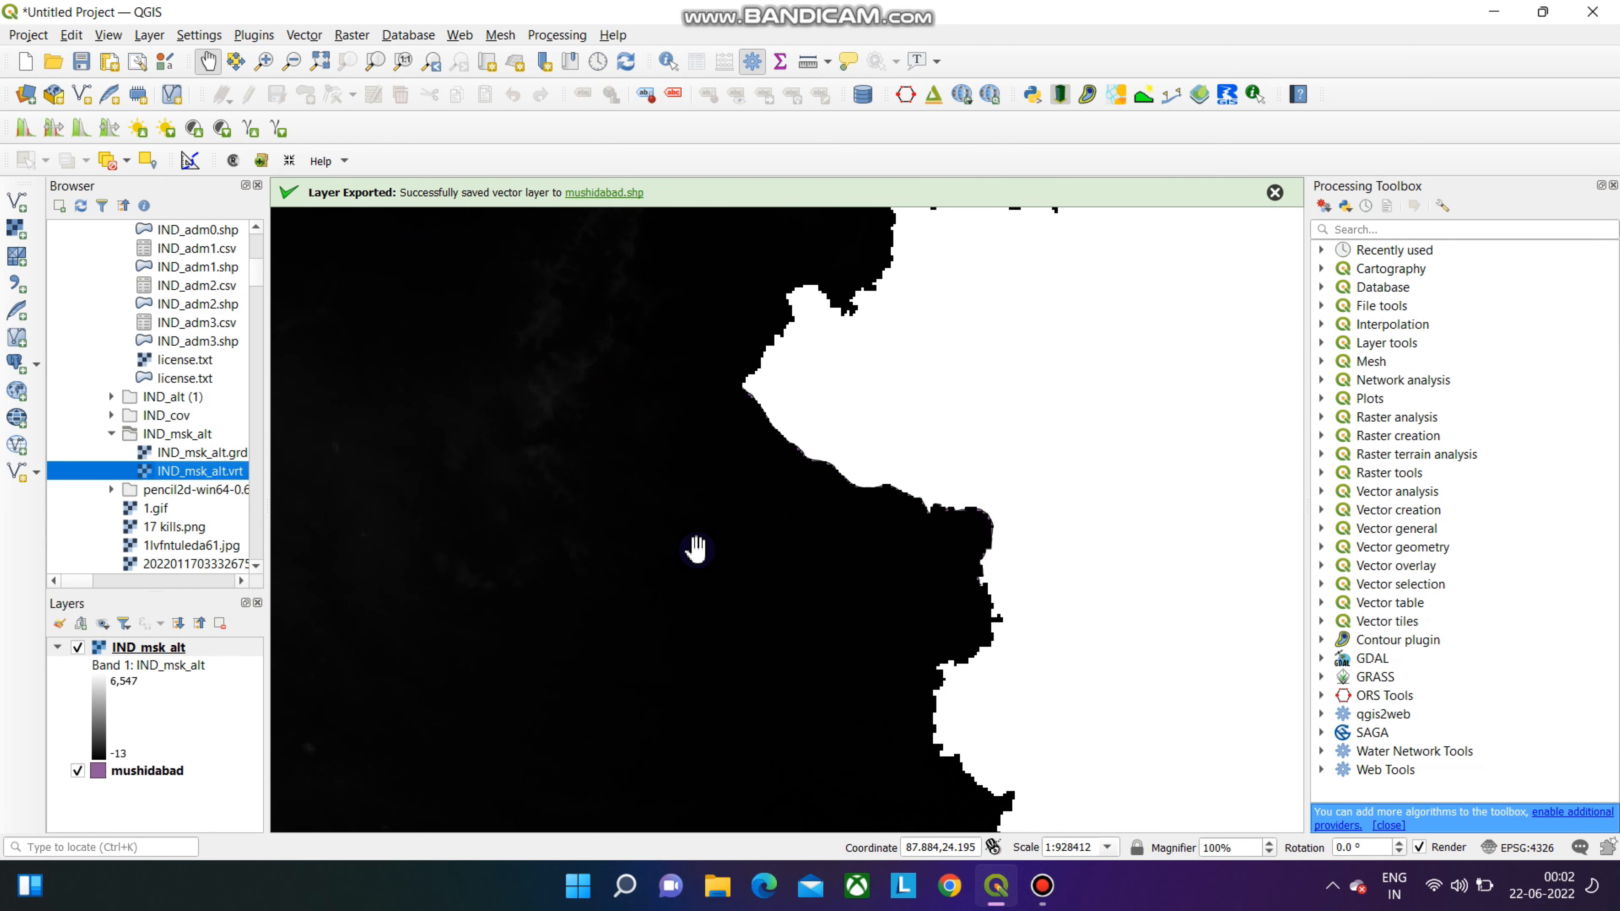
Move the mushidabad layer above the IND_msk_alt raster in the layer order
scroll(695, 549, "down", 2)
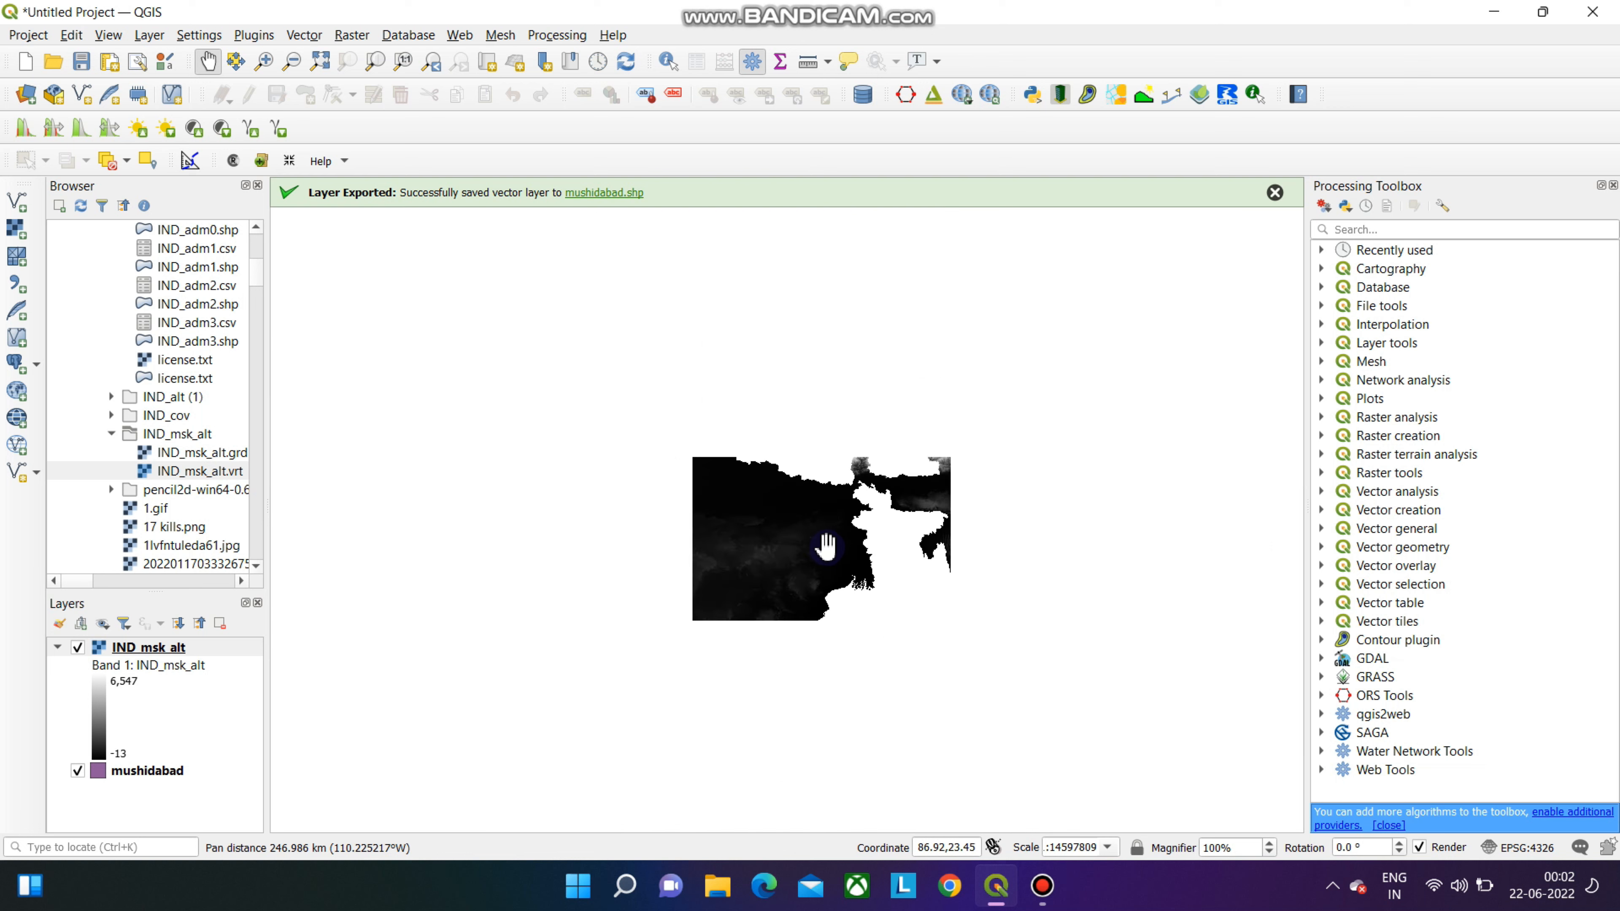
scroll(734, 517, "up", 2)
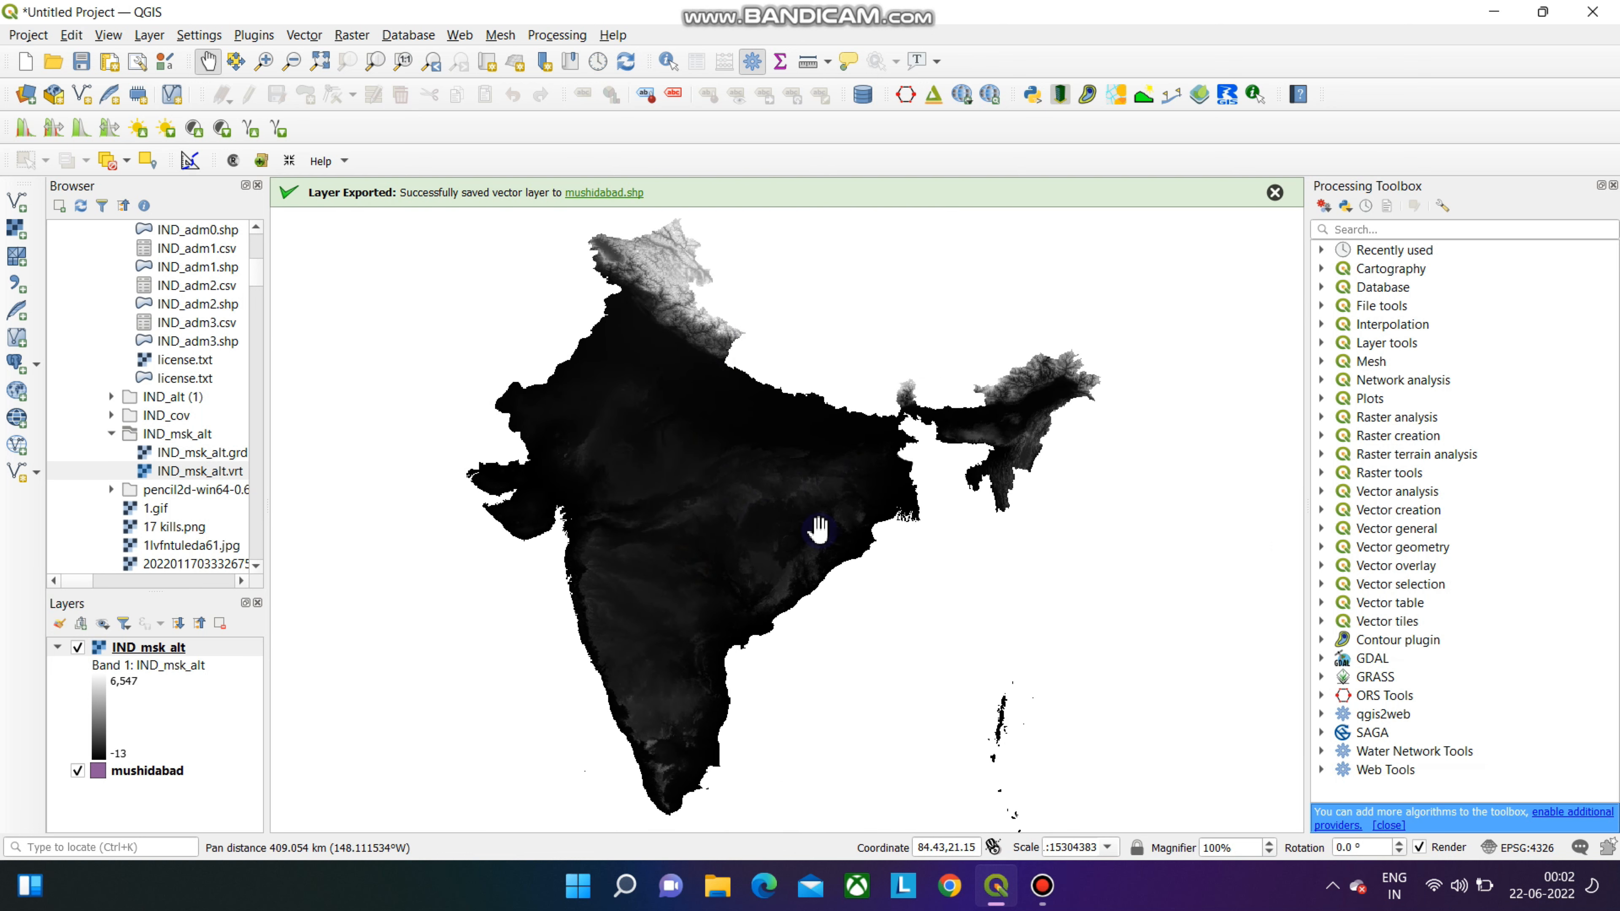
scroll(765, 574, "up", 2)
left_click_drag(875, 401, 546, 571)
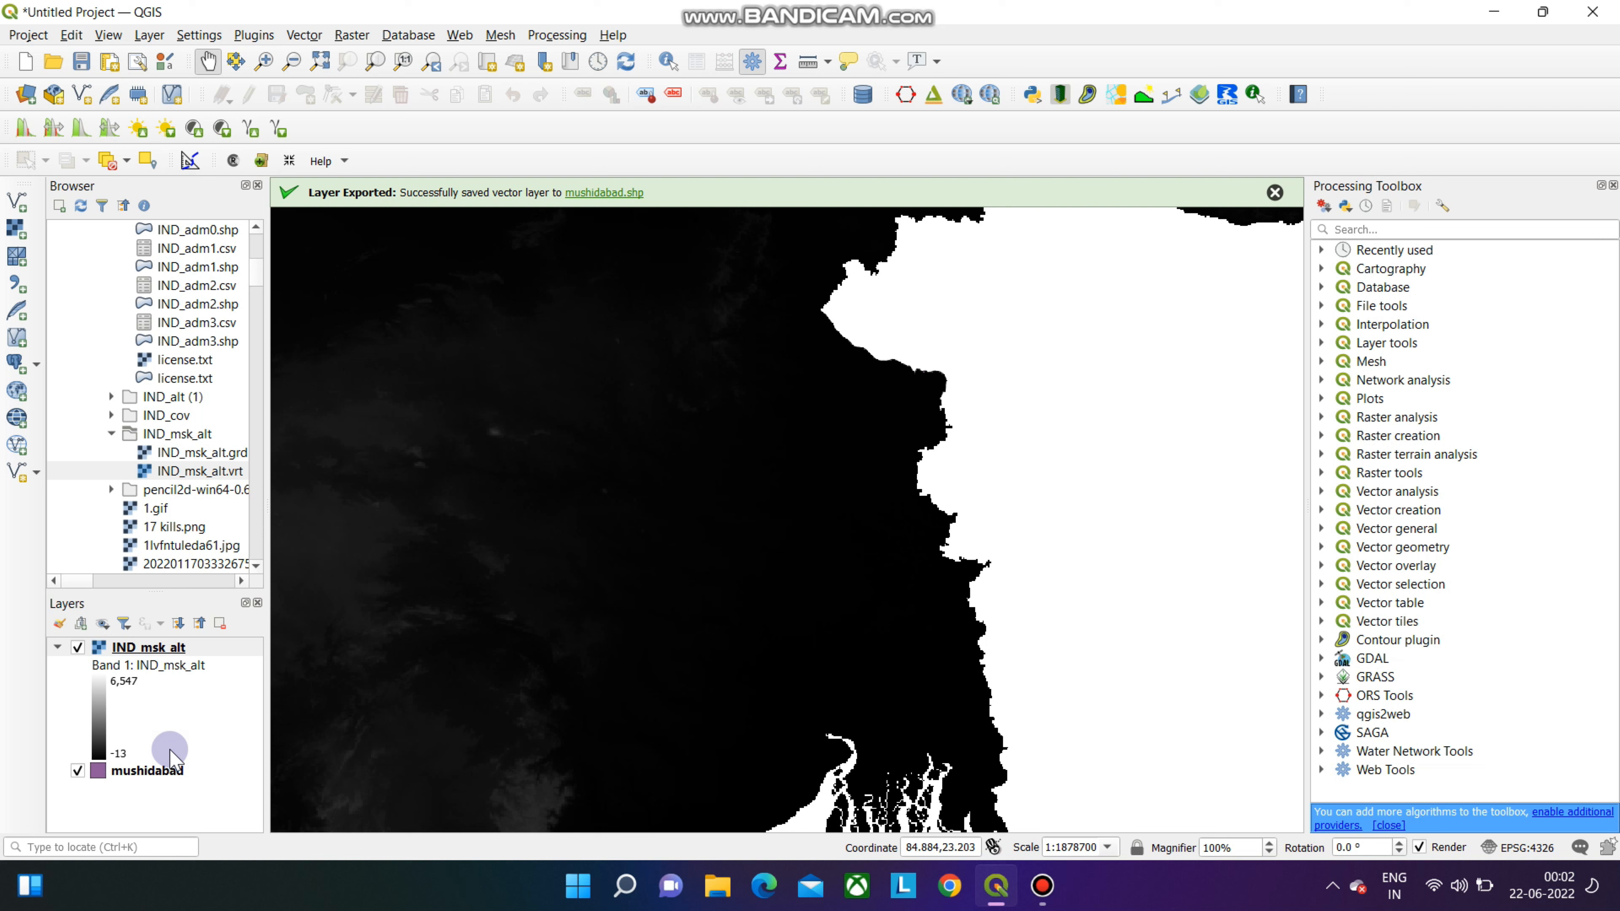
left_click(146, 770)
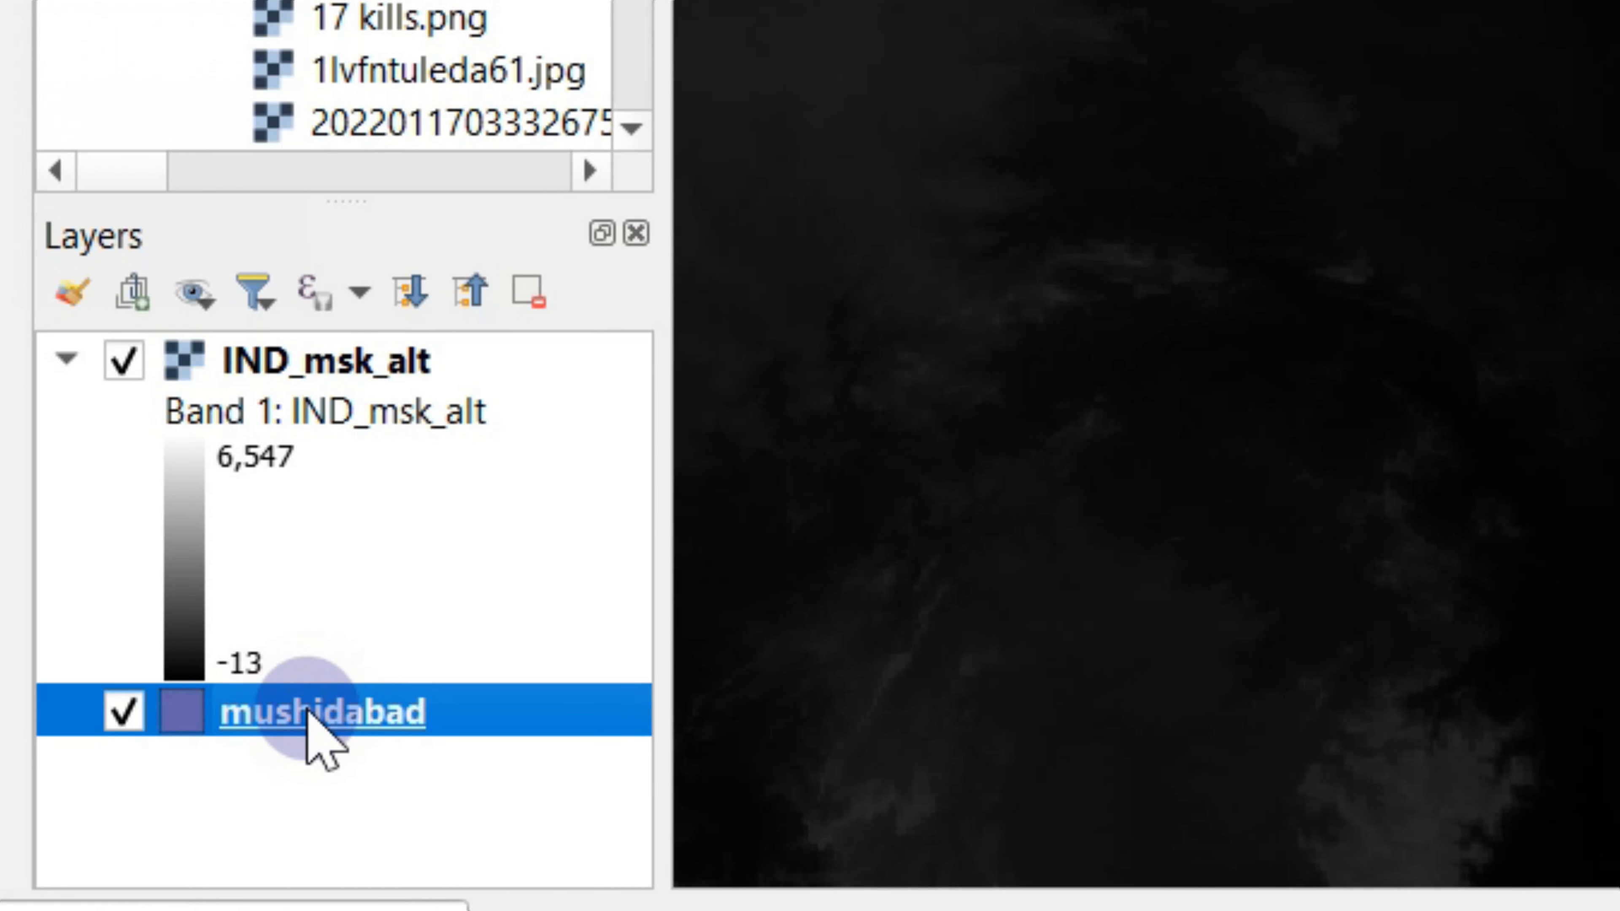
left_click_drag(308, 708, 343, 387)
left_click_drag(366, 712, 362, 373)
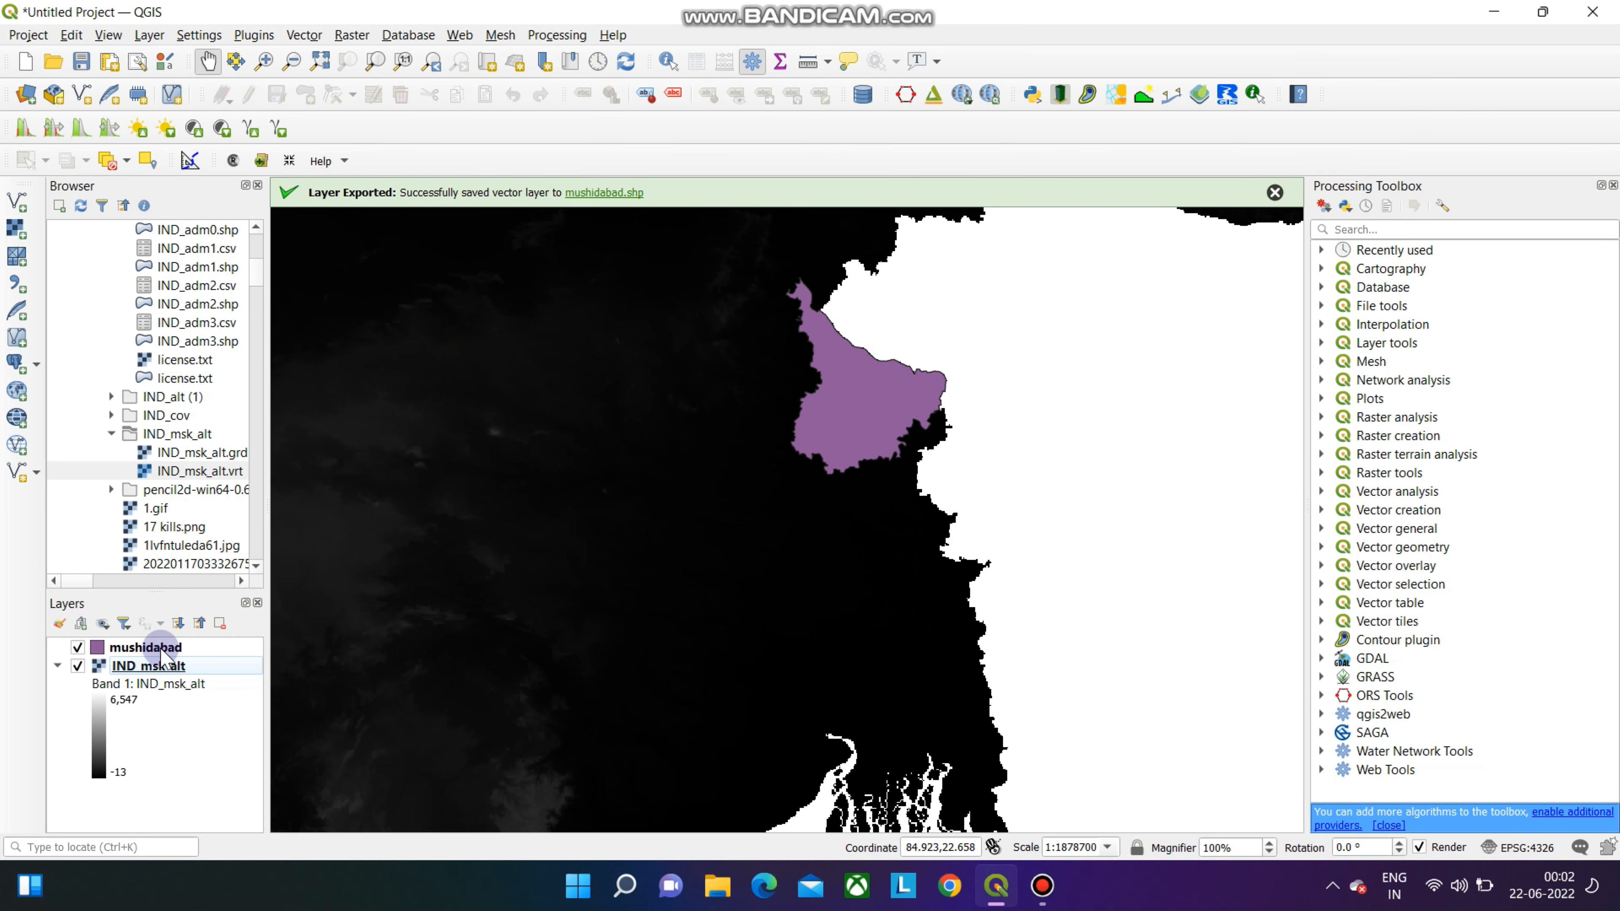
Set up Clip Raster by Mask Layer with IND_msk_alt as the input layer and mushidabad as the mask layer
scroll(737, 398, "up", 1)
mouse_move(738, 398)
left_mouse_down()
mouse_move(788, 525)
mouse_move(628, 422)
left_mouse_up()
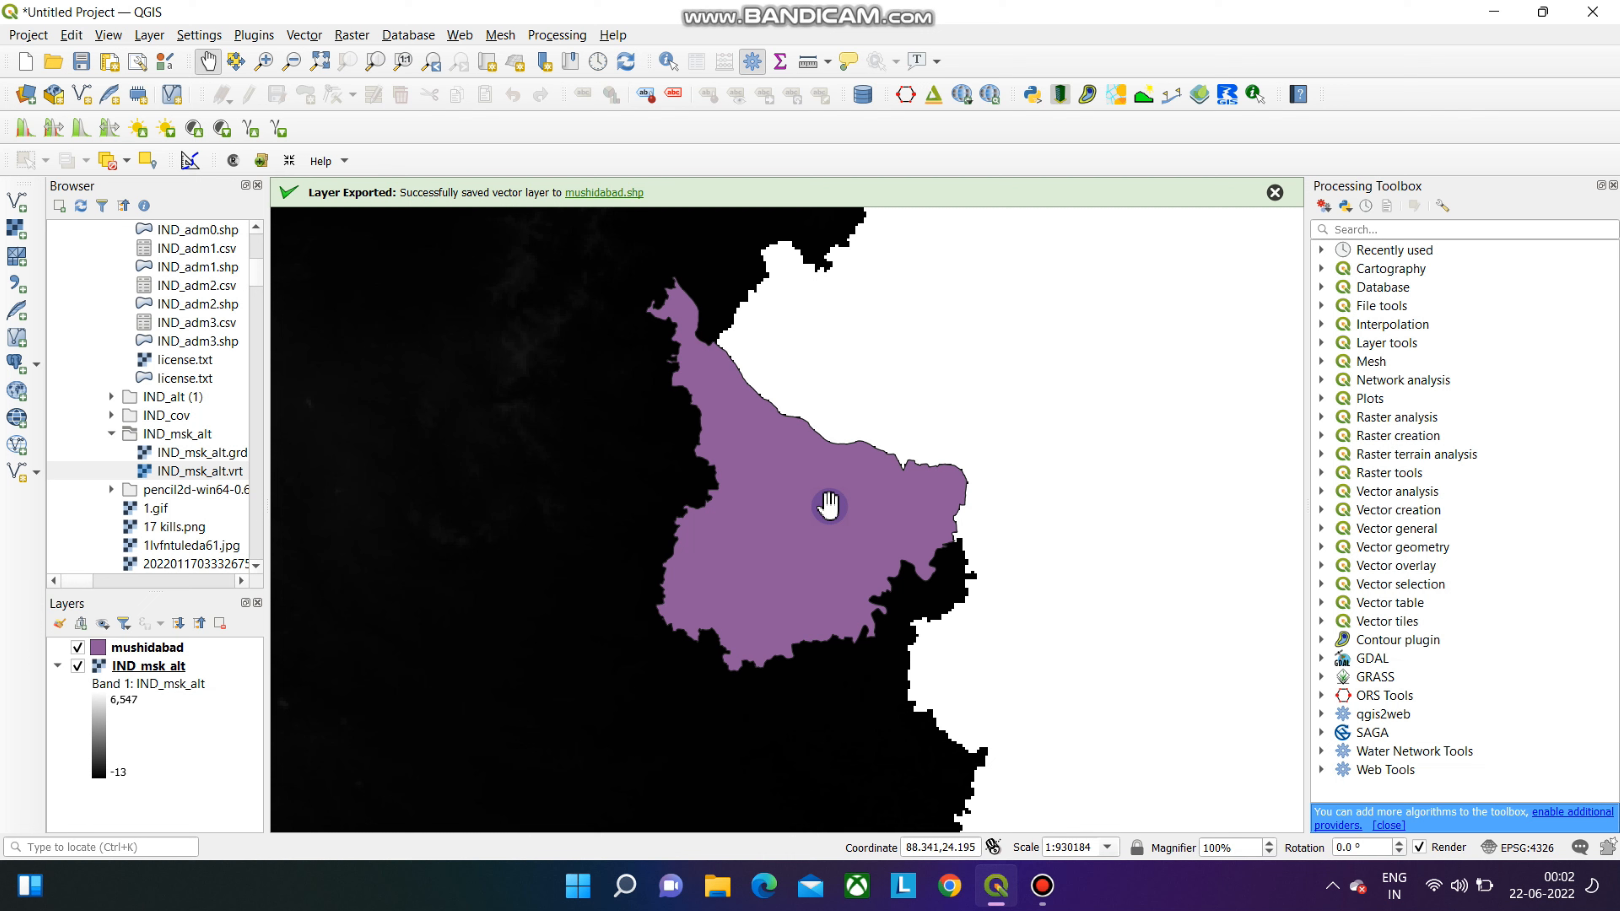
left_click_drag(830, 506, 766, 478)
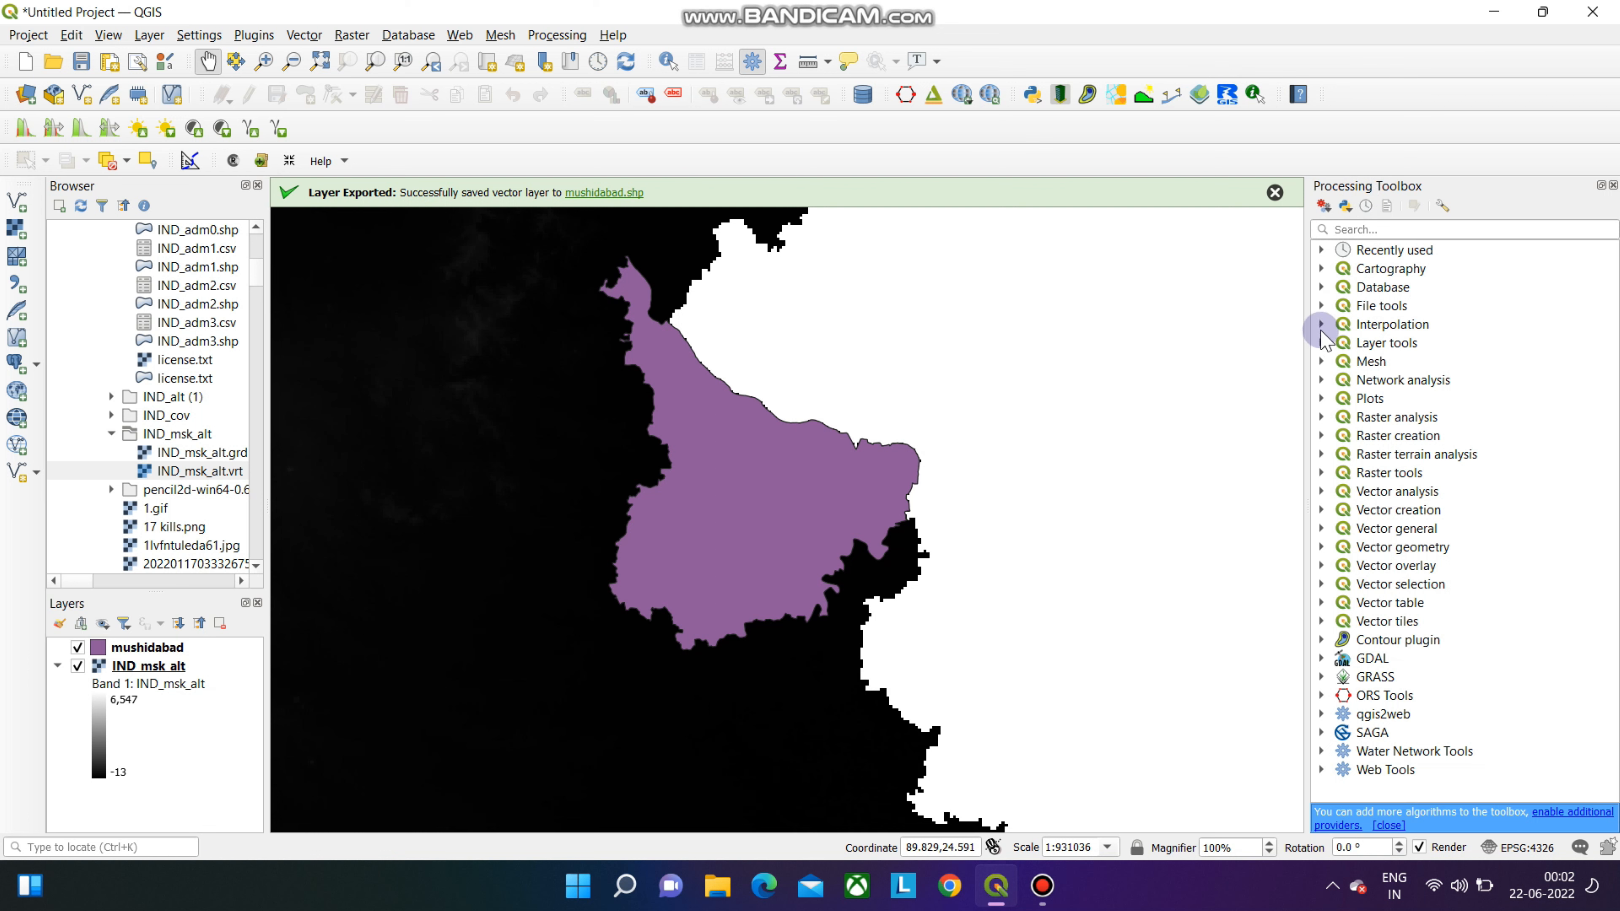
left_click(353, 36)
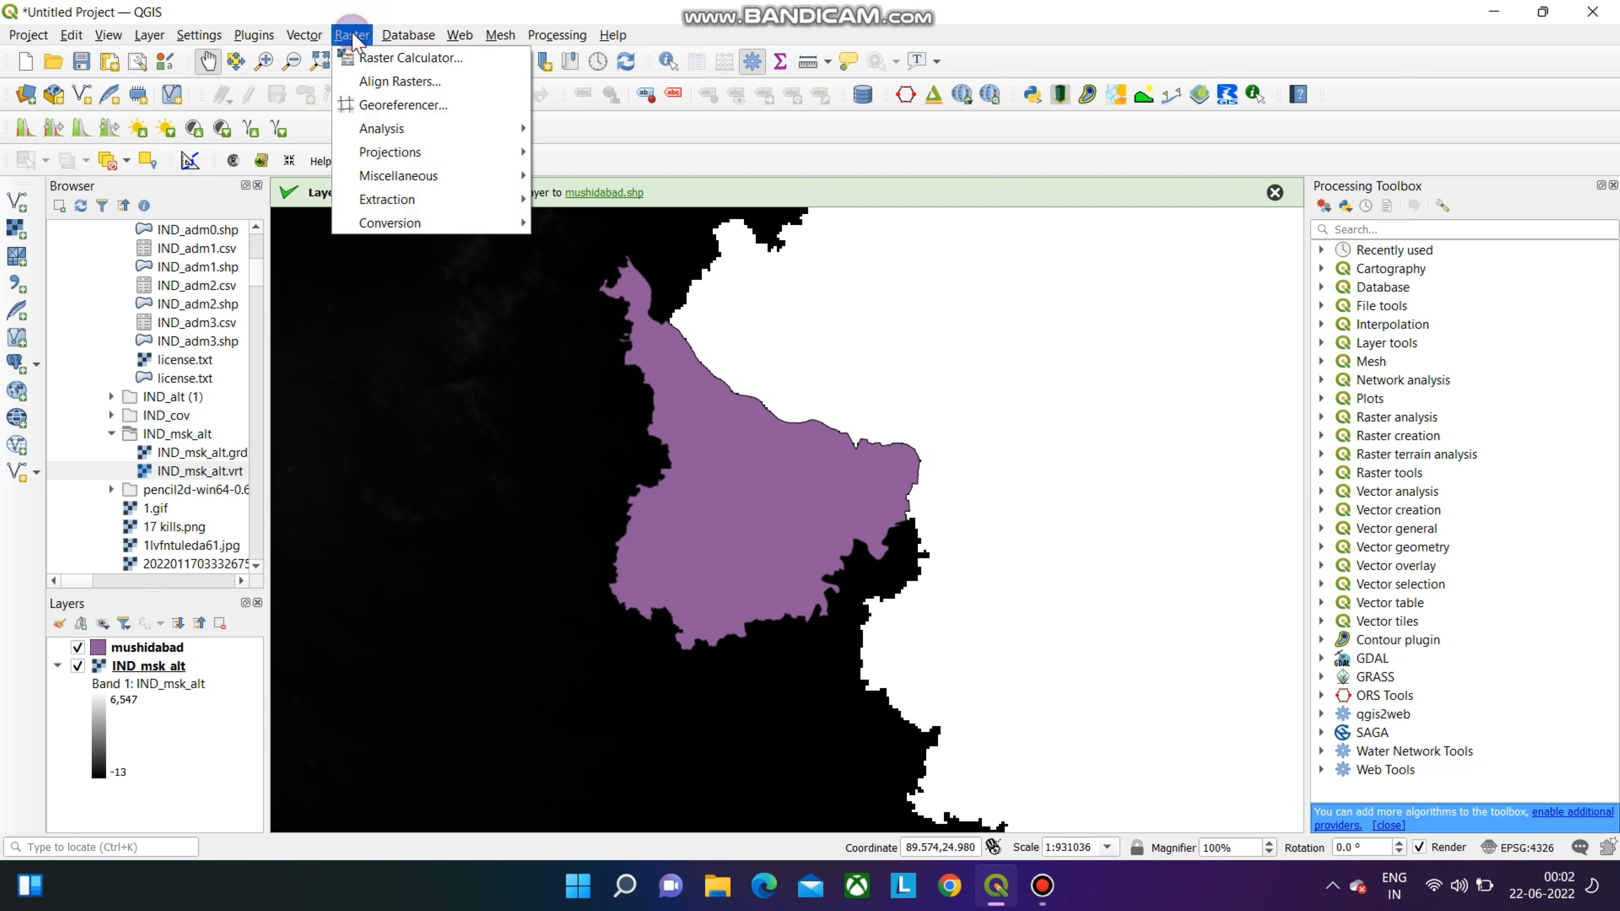
mouse_move(411, 210)
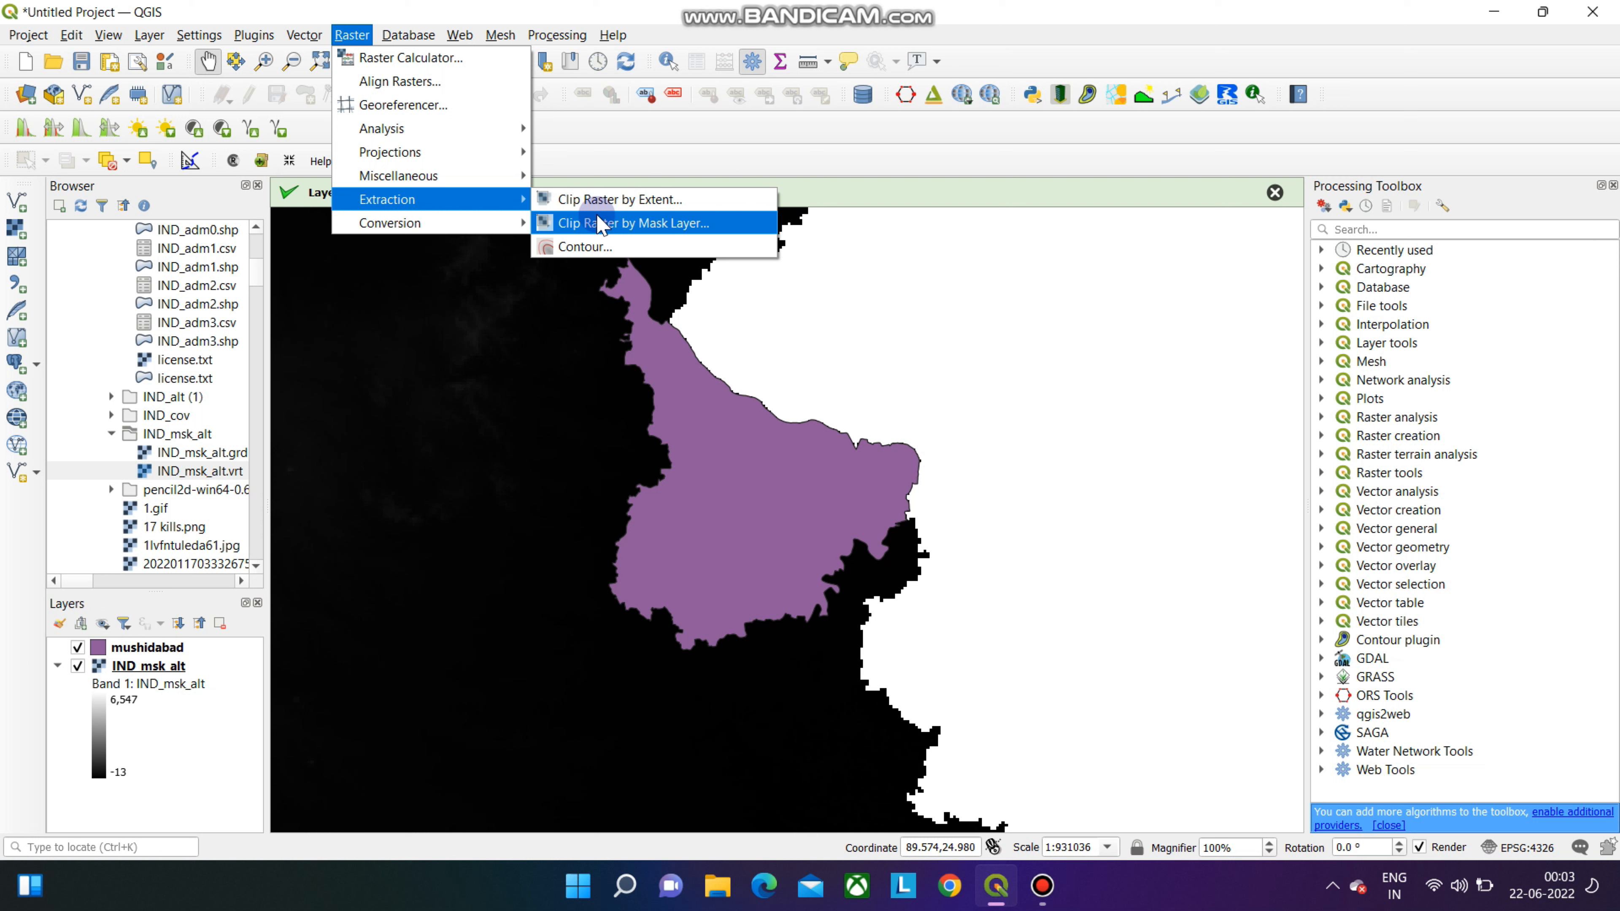
left_click(601, 223)
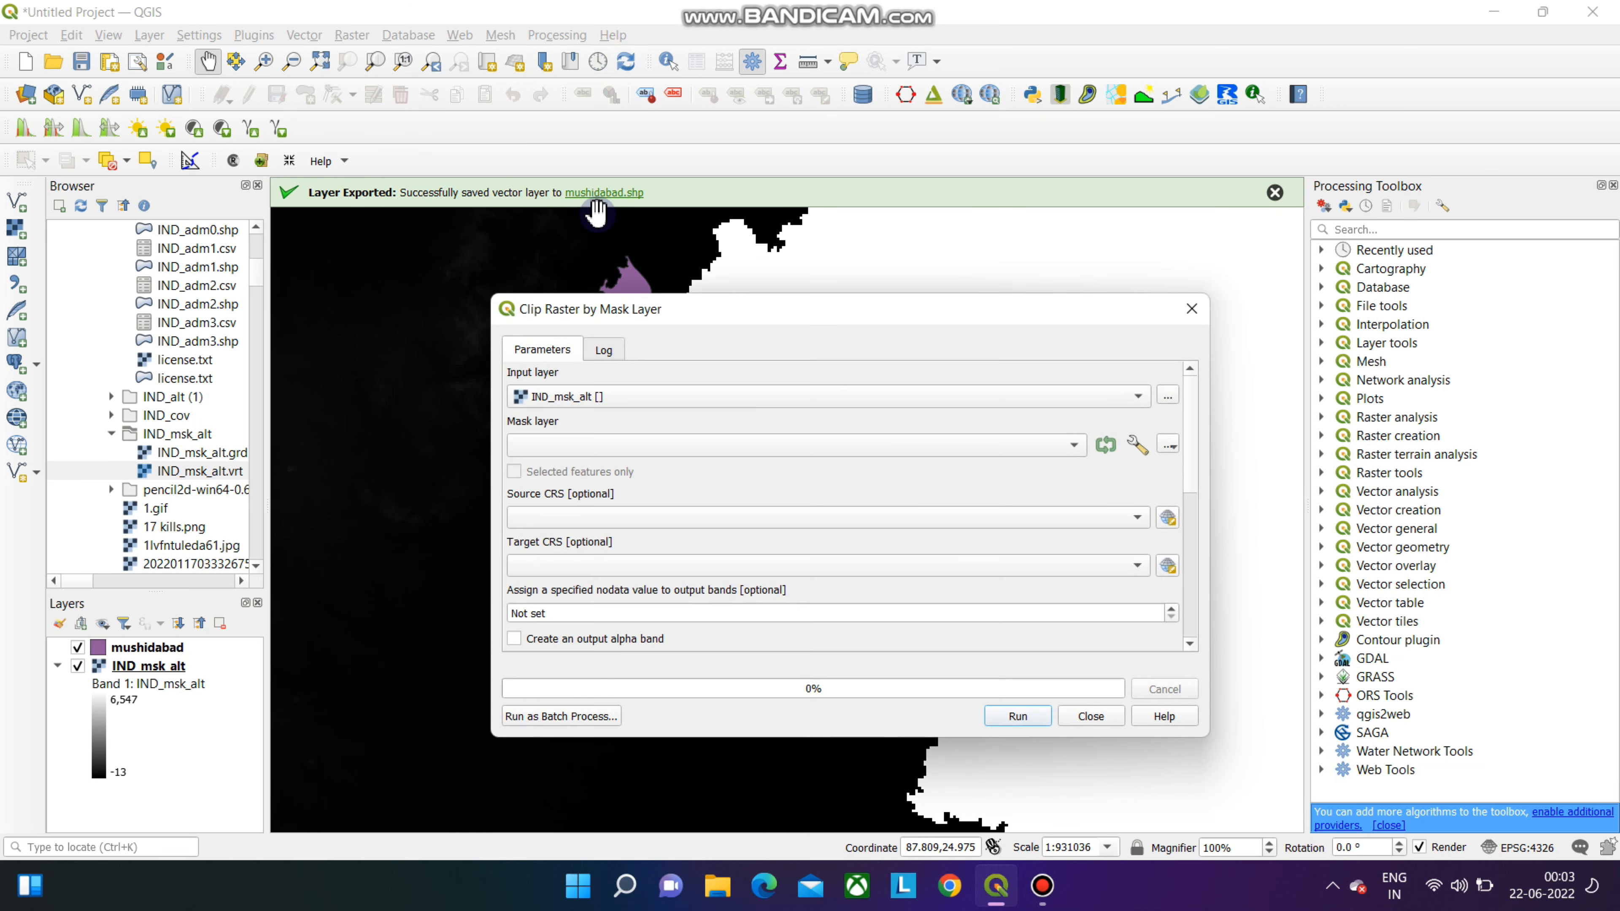
left_click_drag(550, 243, 723, 264)
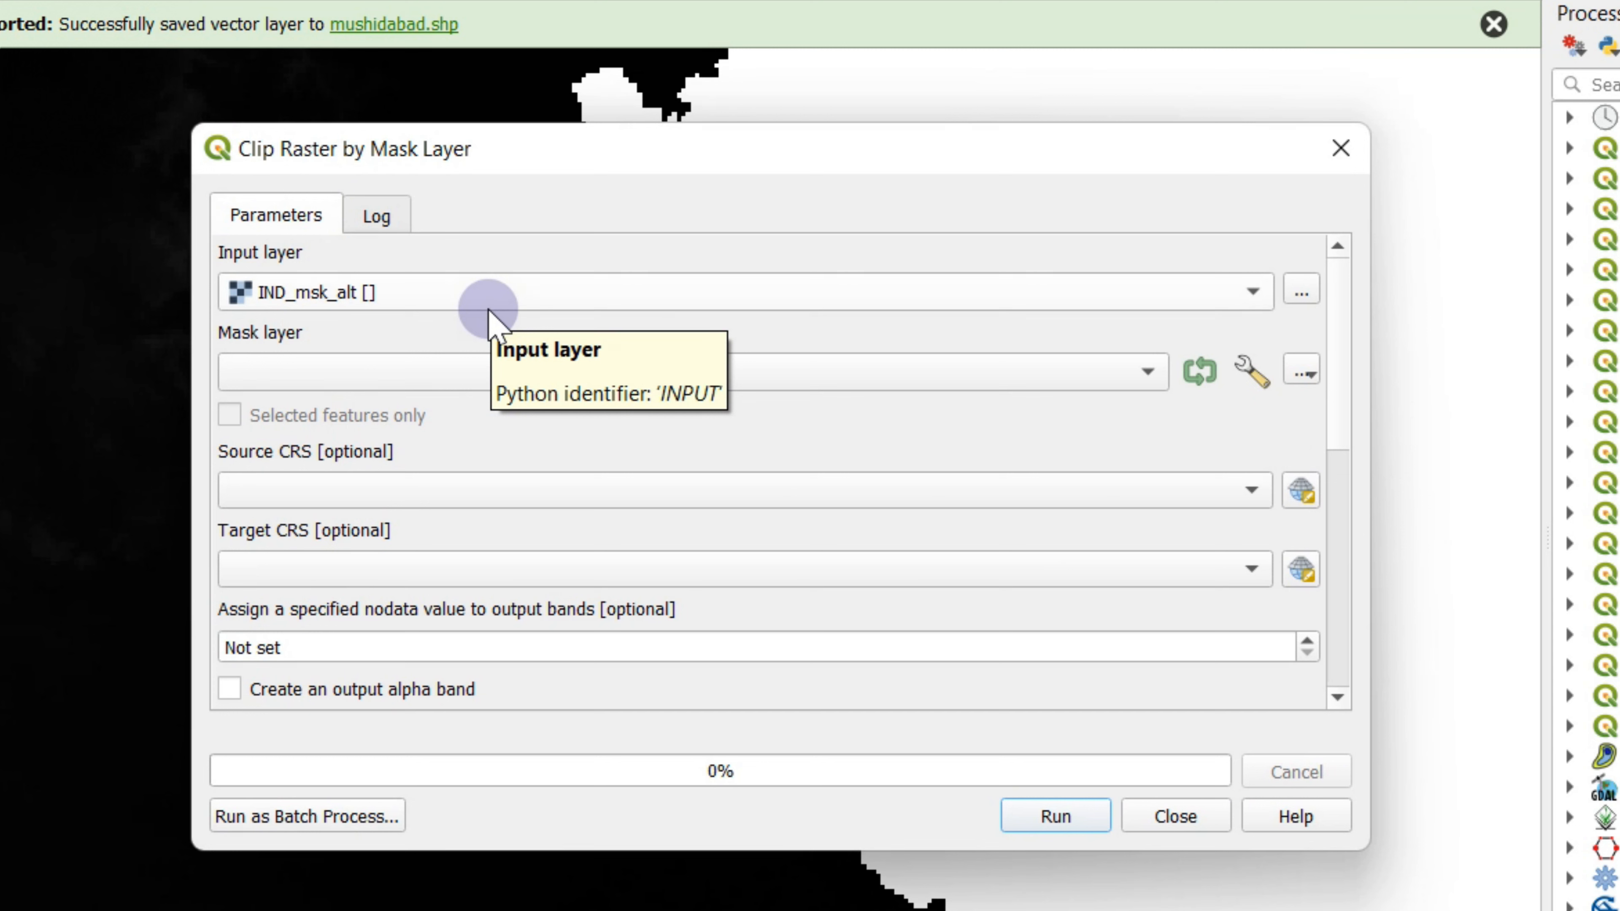
left_click(1253, 294)
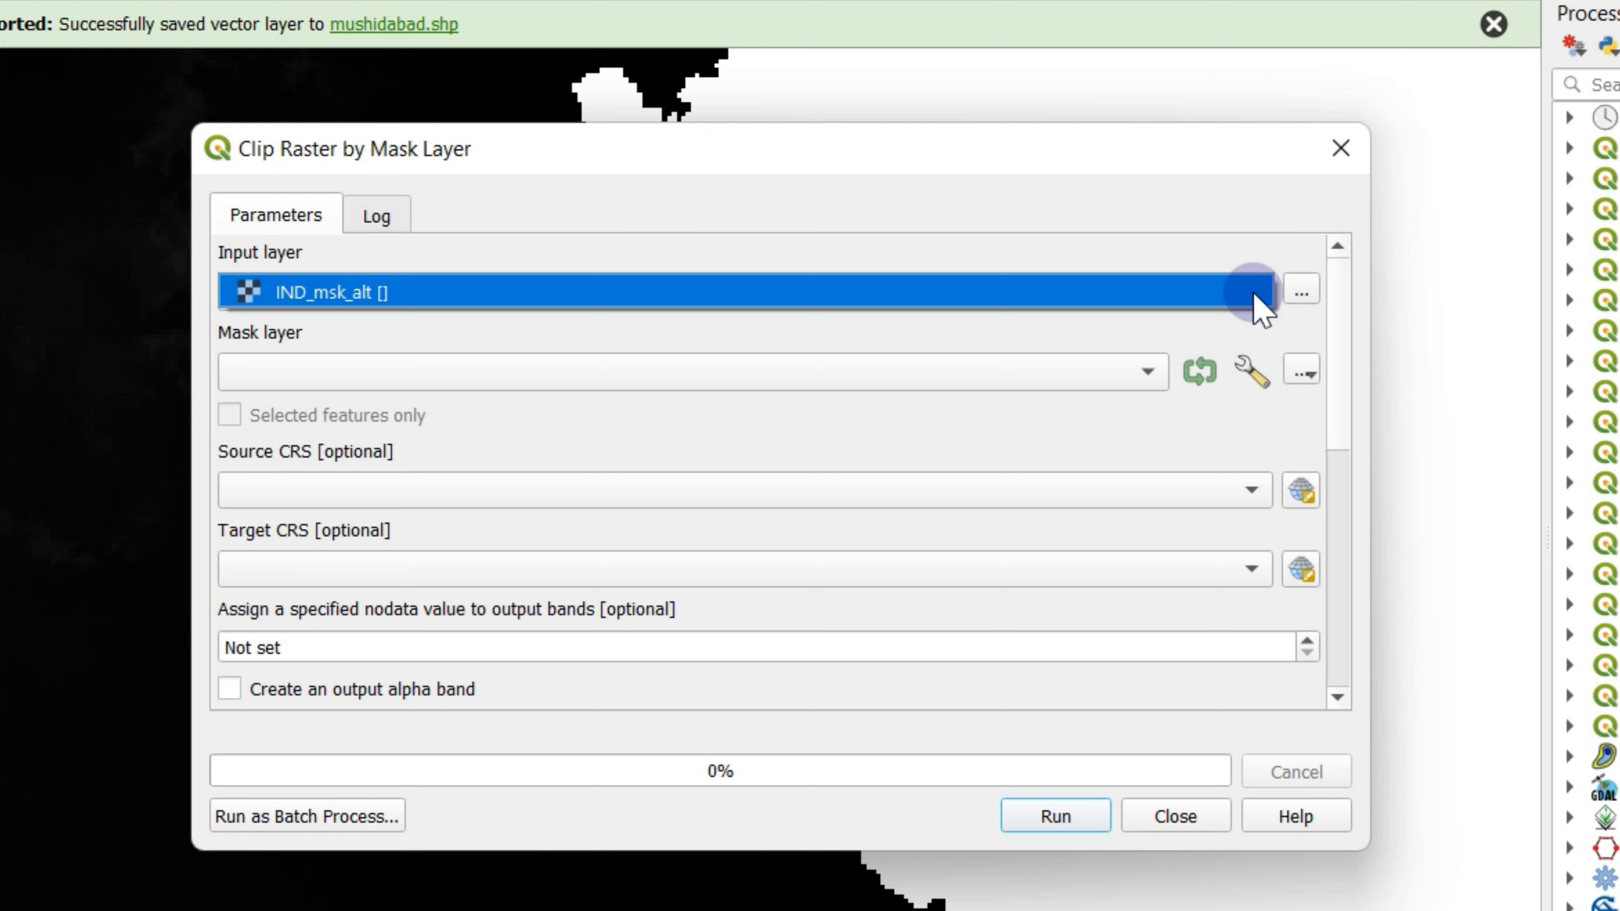
left_click(1253, 293)
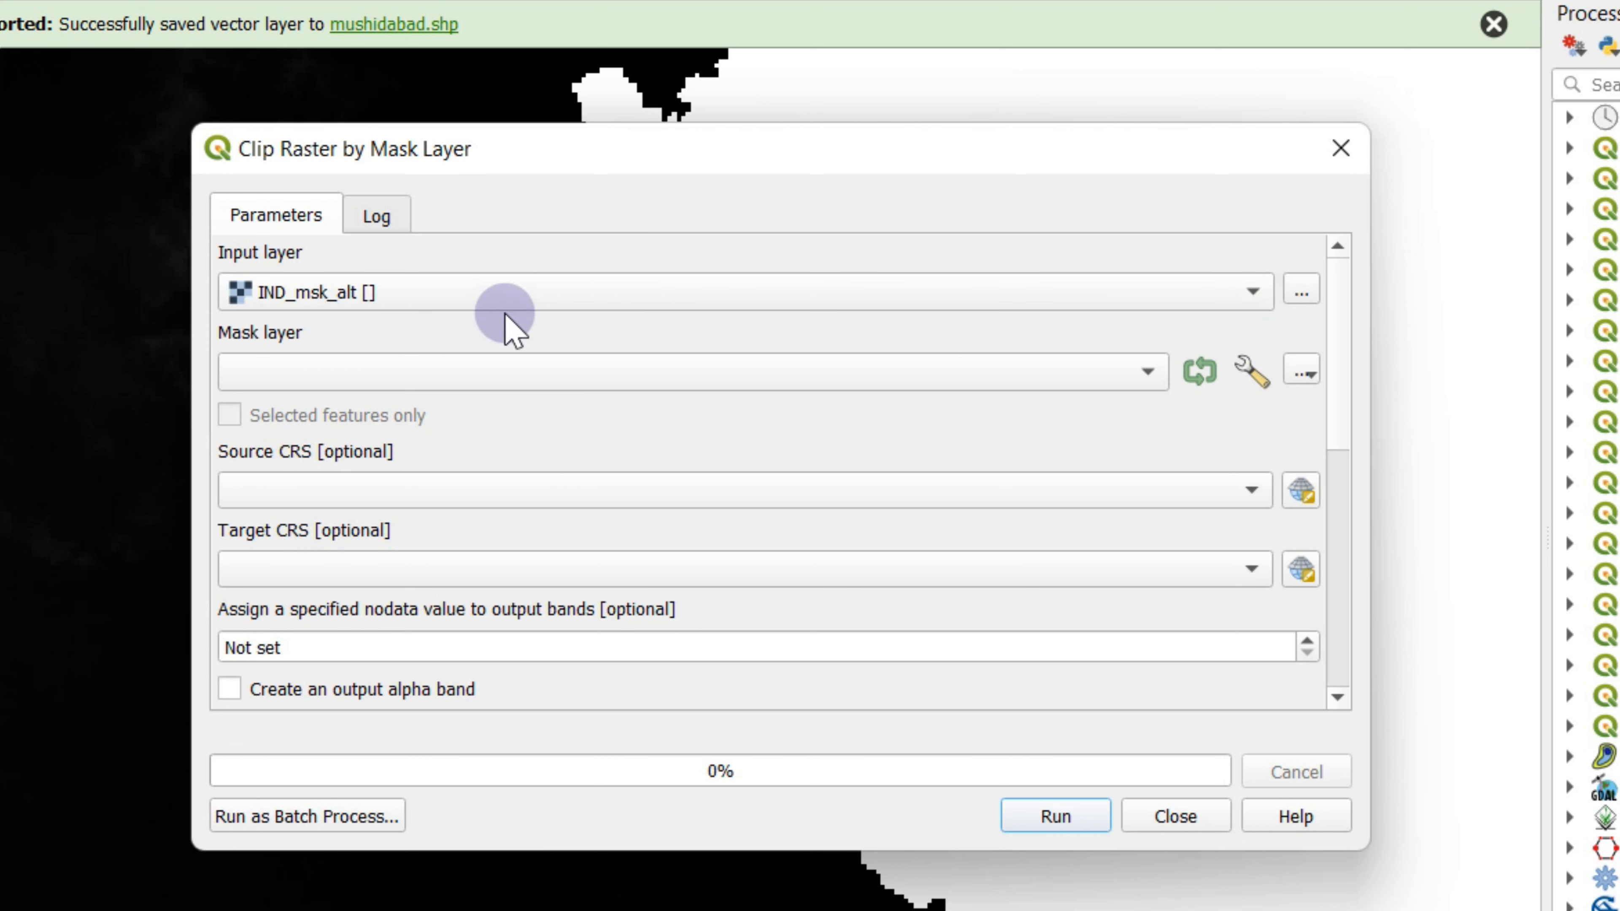
left_click(1150, 381)
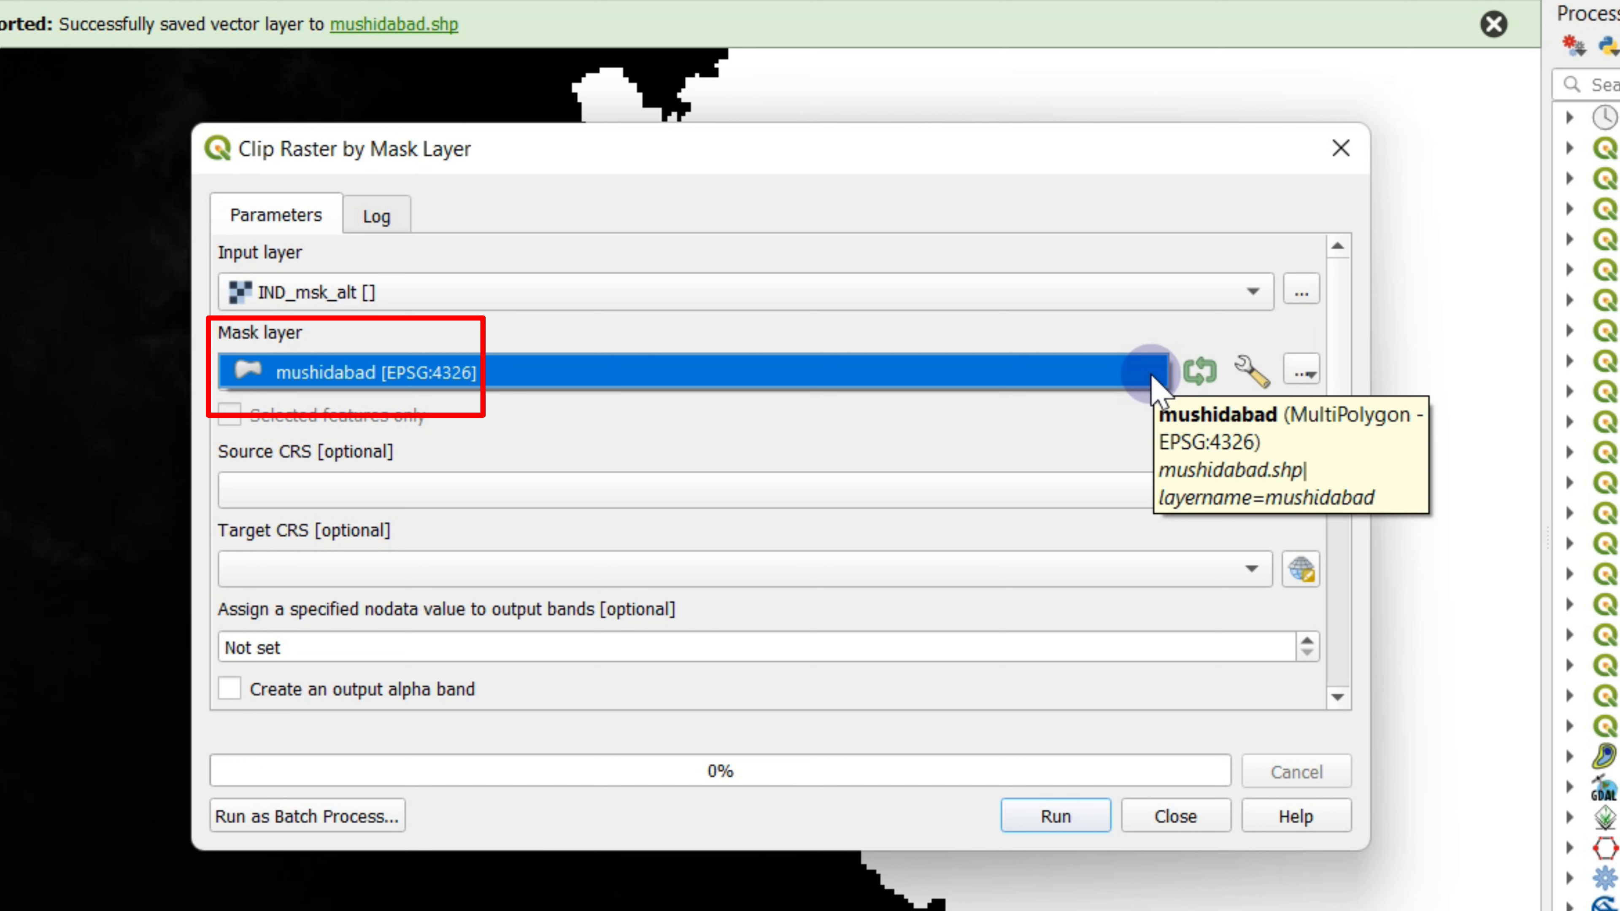
left_click(1052, 379)
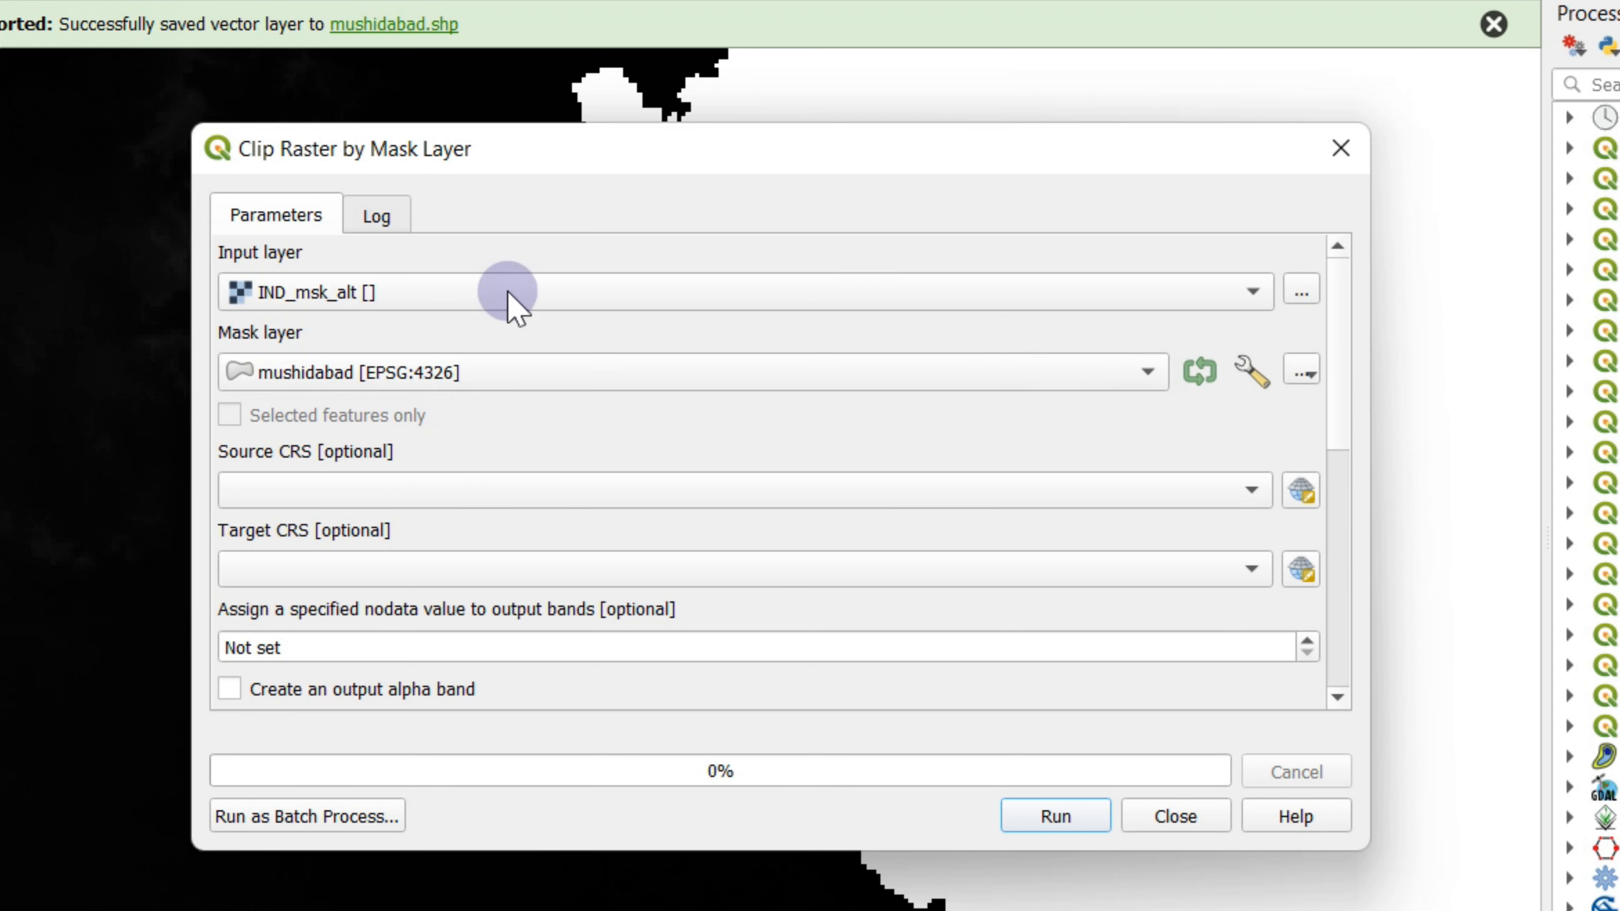
Run the mask clip with the default settings and a temporary output file, and close the tool
scroll(572, 442, "down", 1)
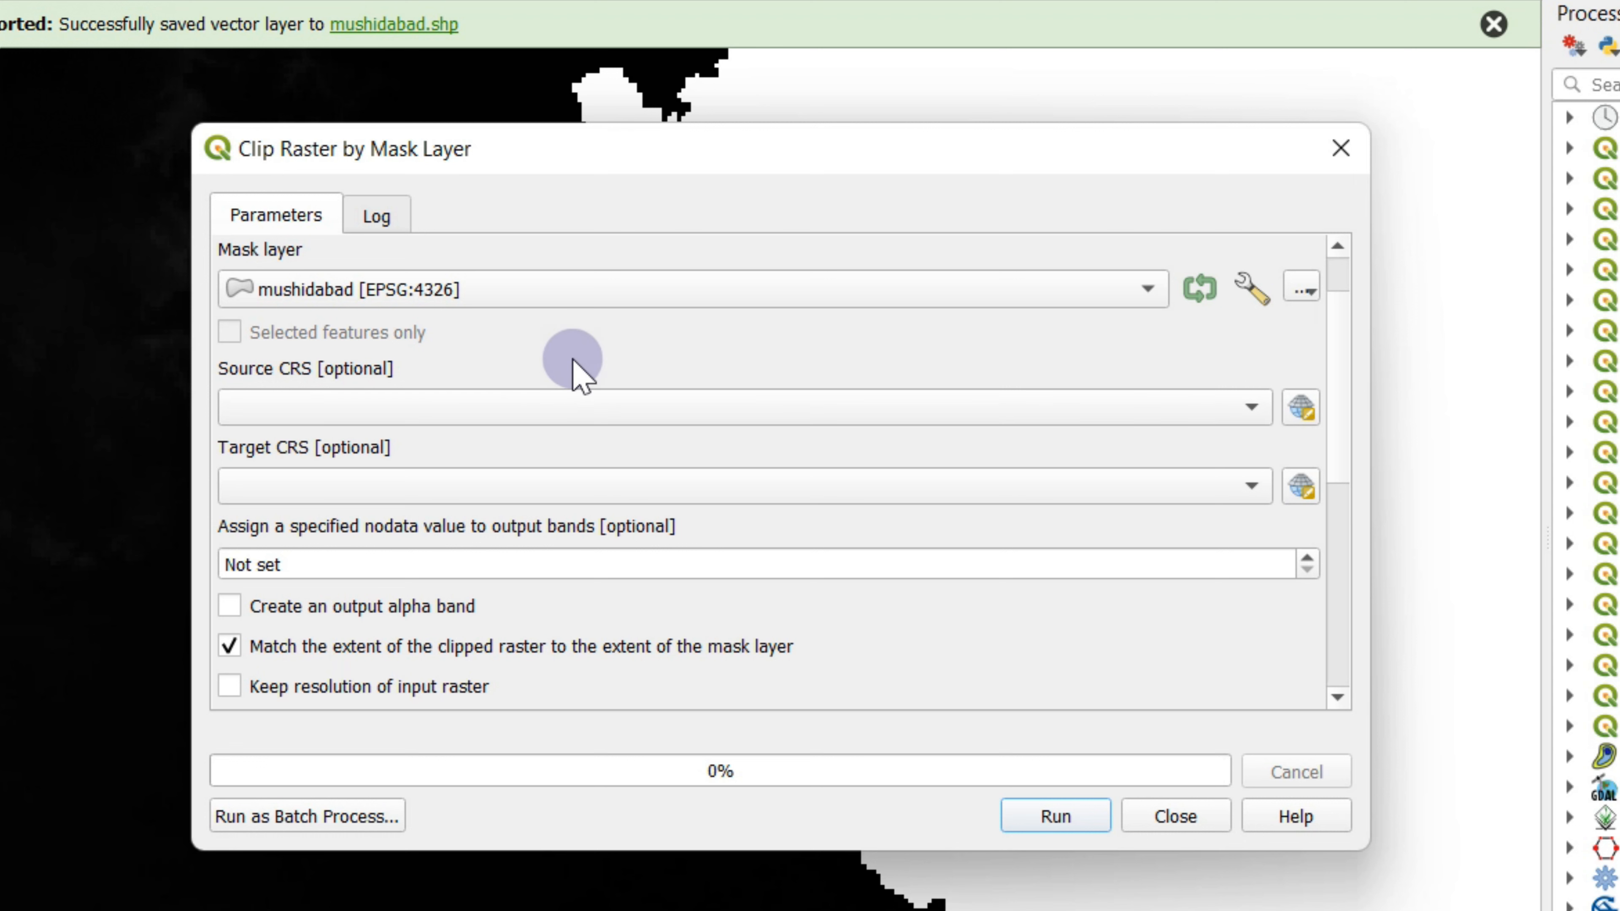
scroll(571, 367, "up", 2)
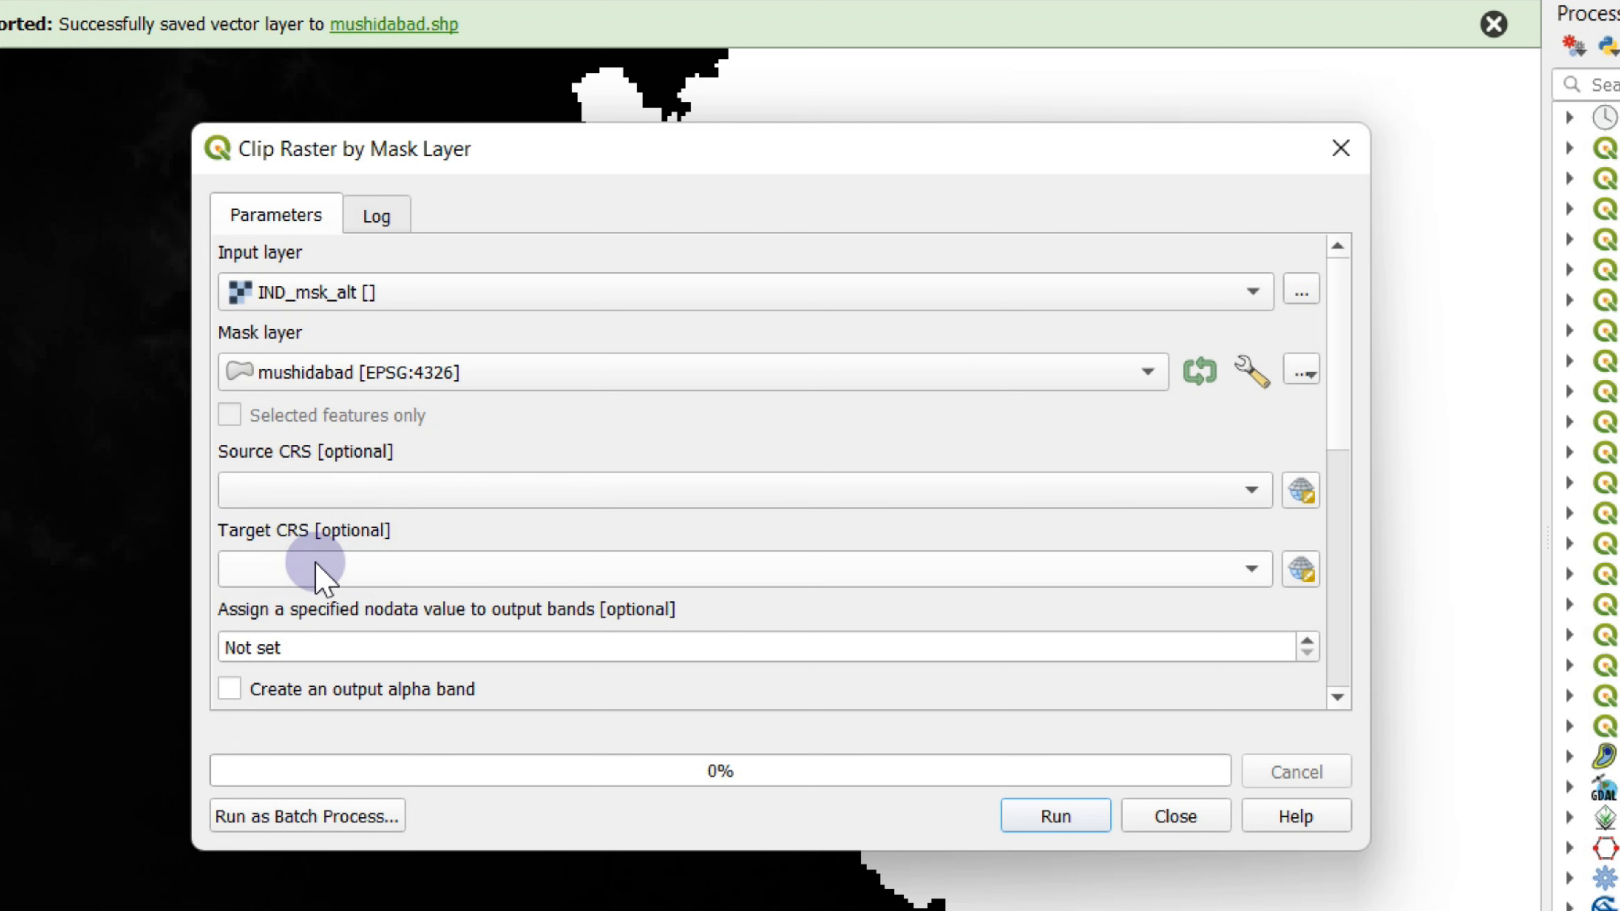
scroll(499, 698, "down", 3)
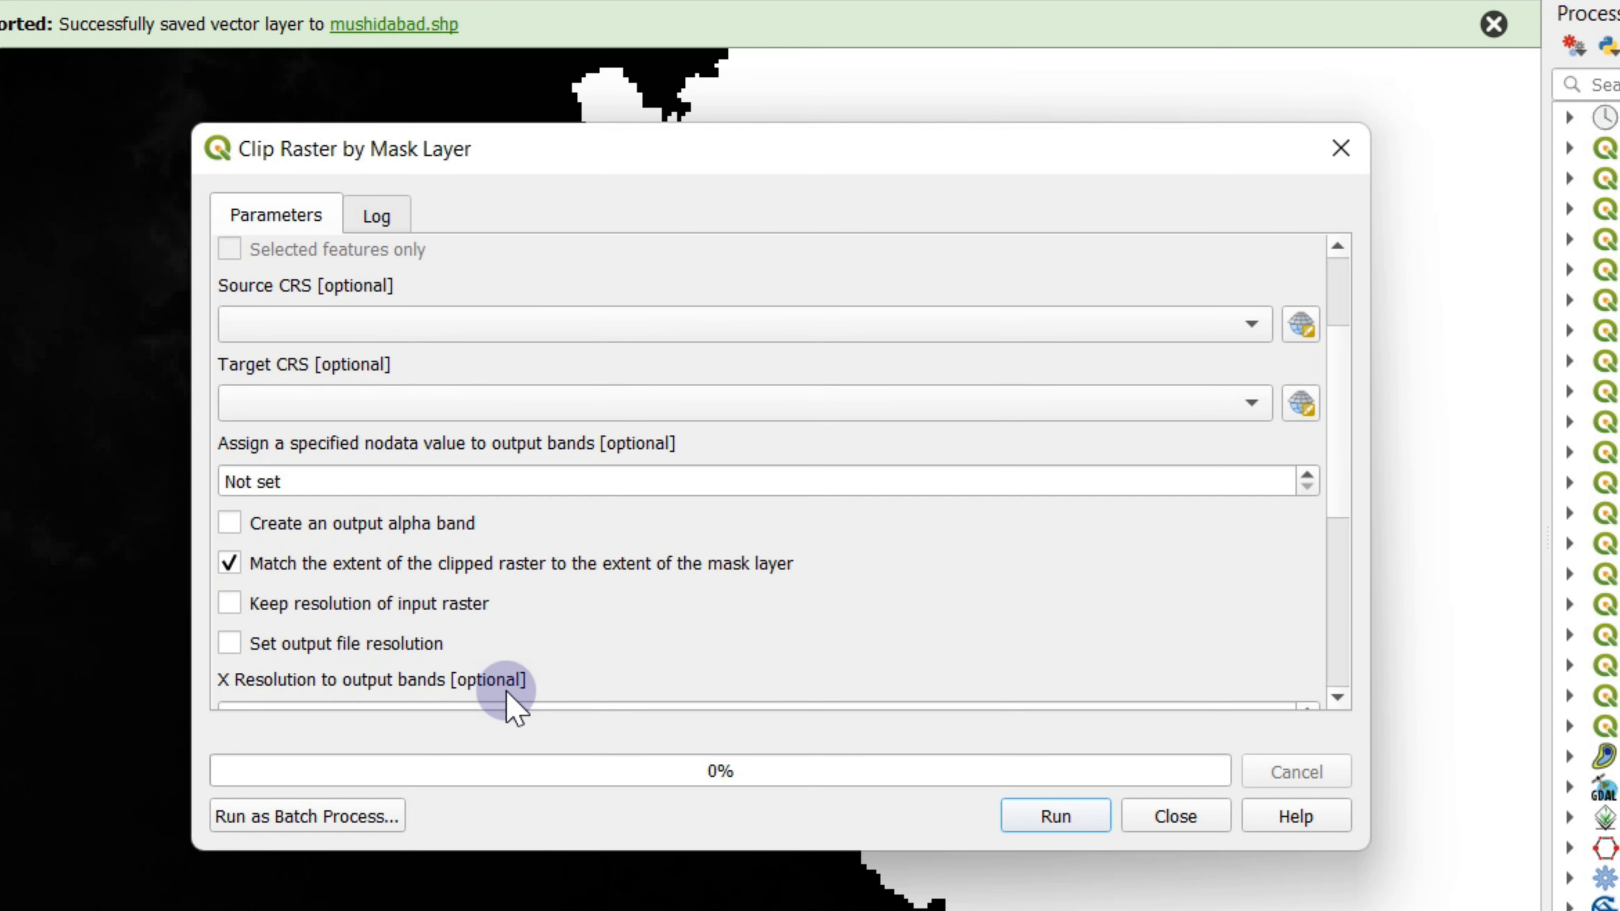
scroll(510, 693, "down", 8)
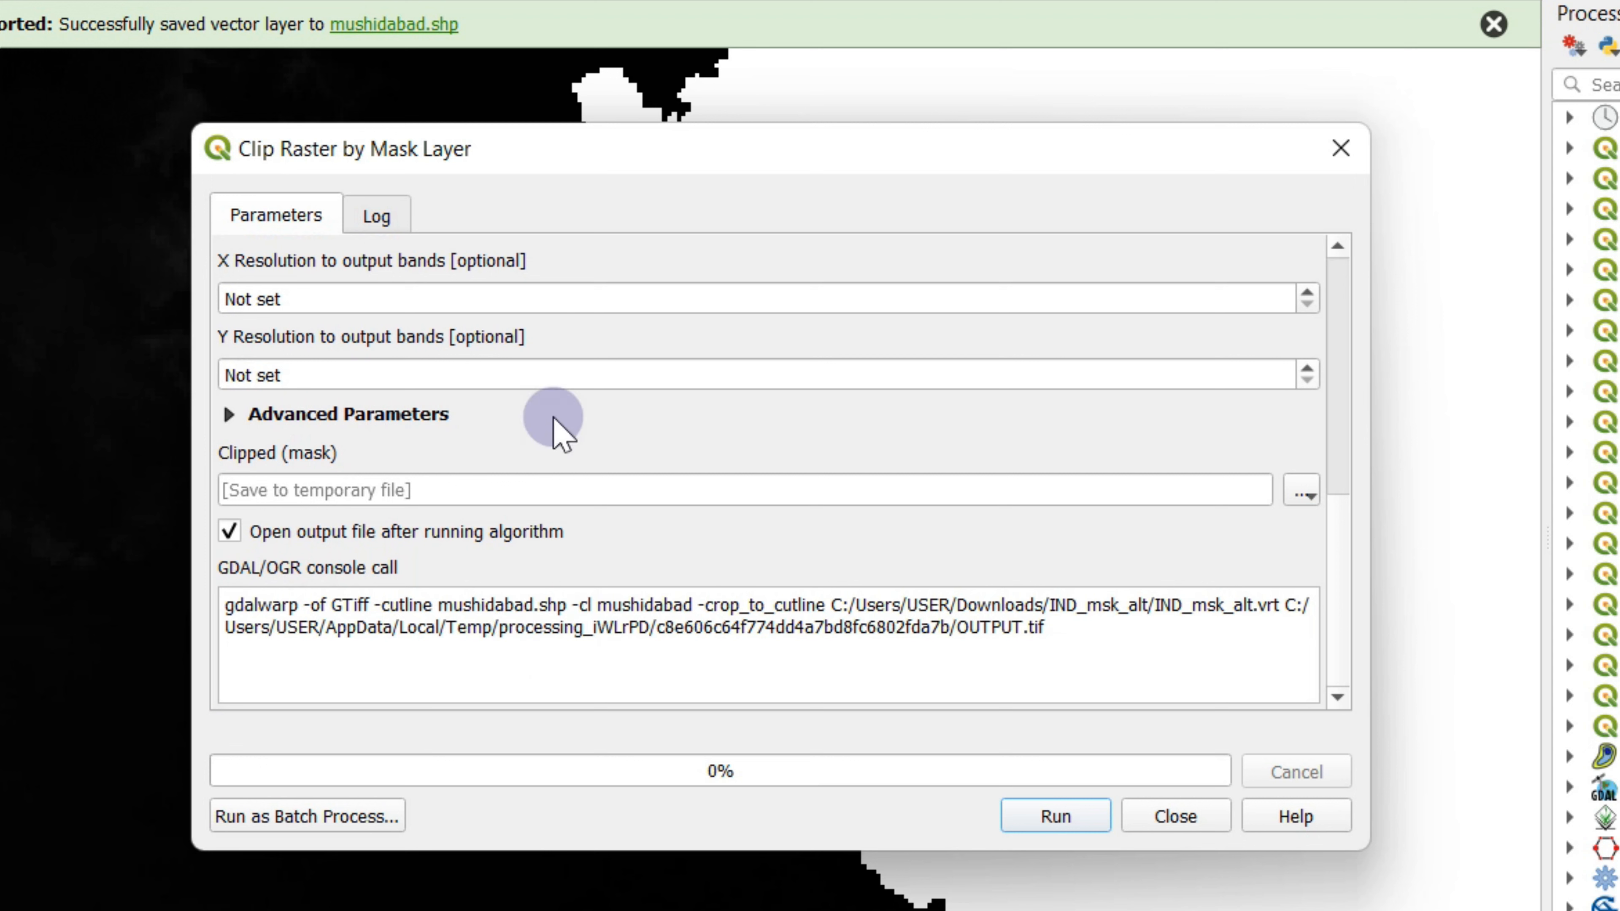
left_click(1055, 818)
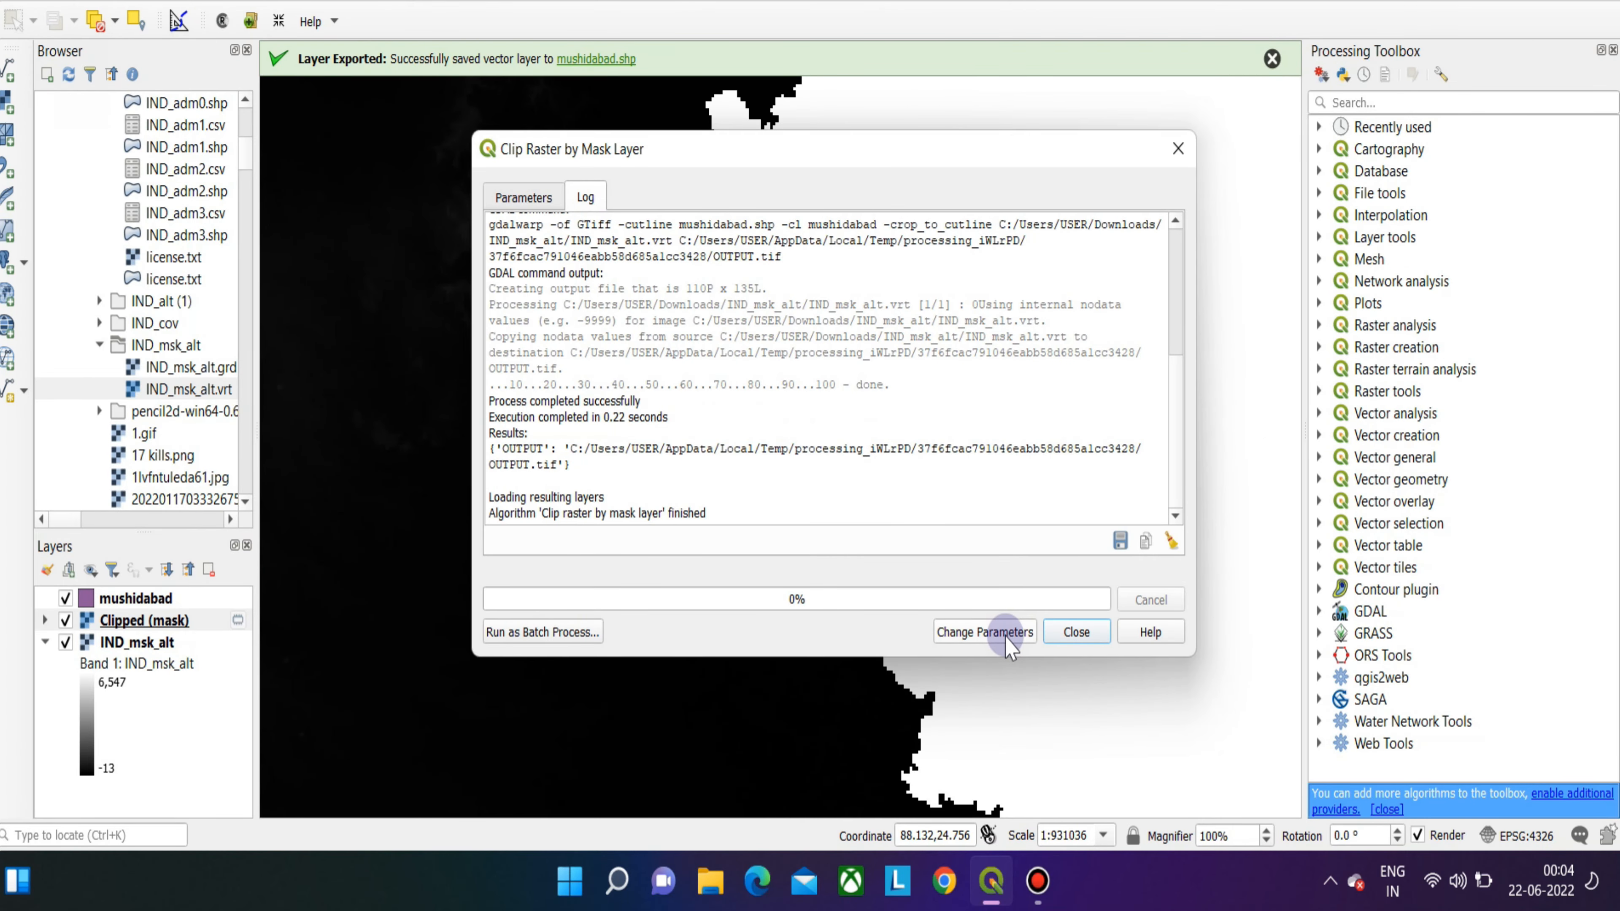
left_click(1077, 632)
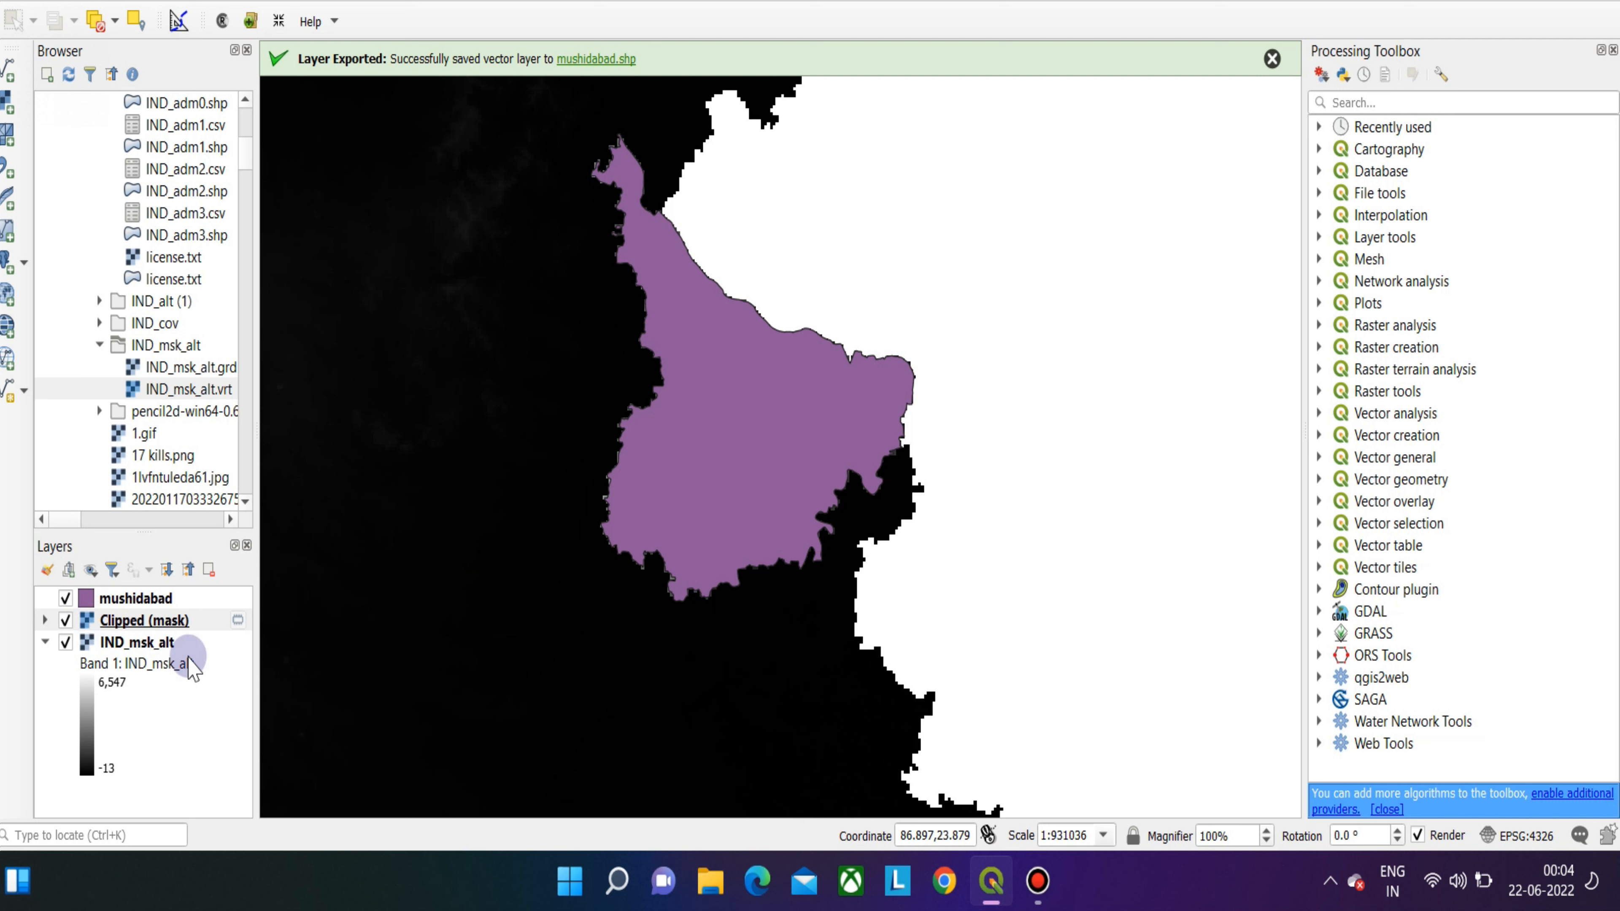
Hide the mushidabad and IND_msk_alt layers so that only the clipped raster is displayed
left_click(65, 599)
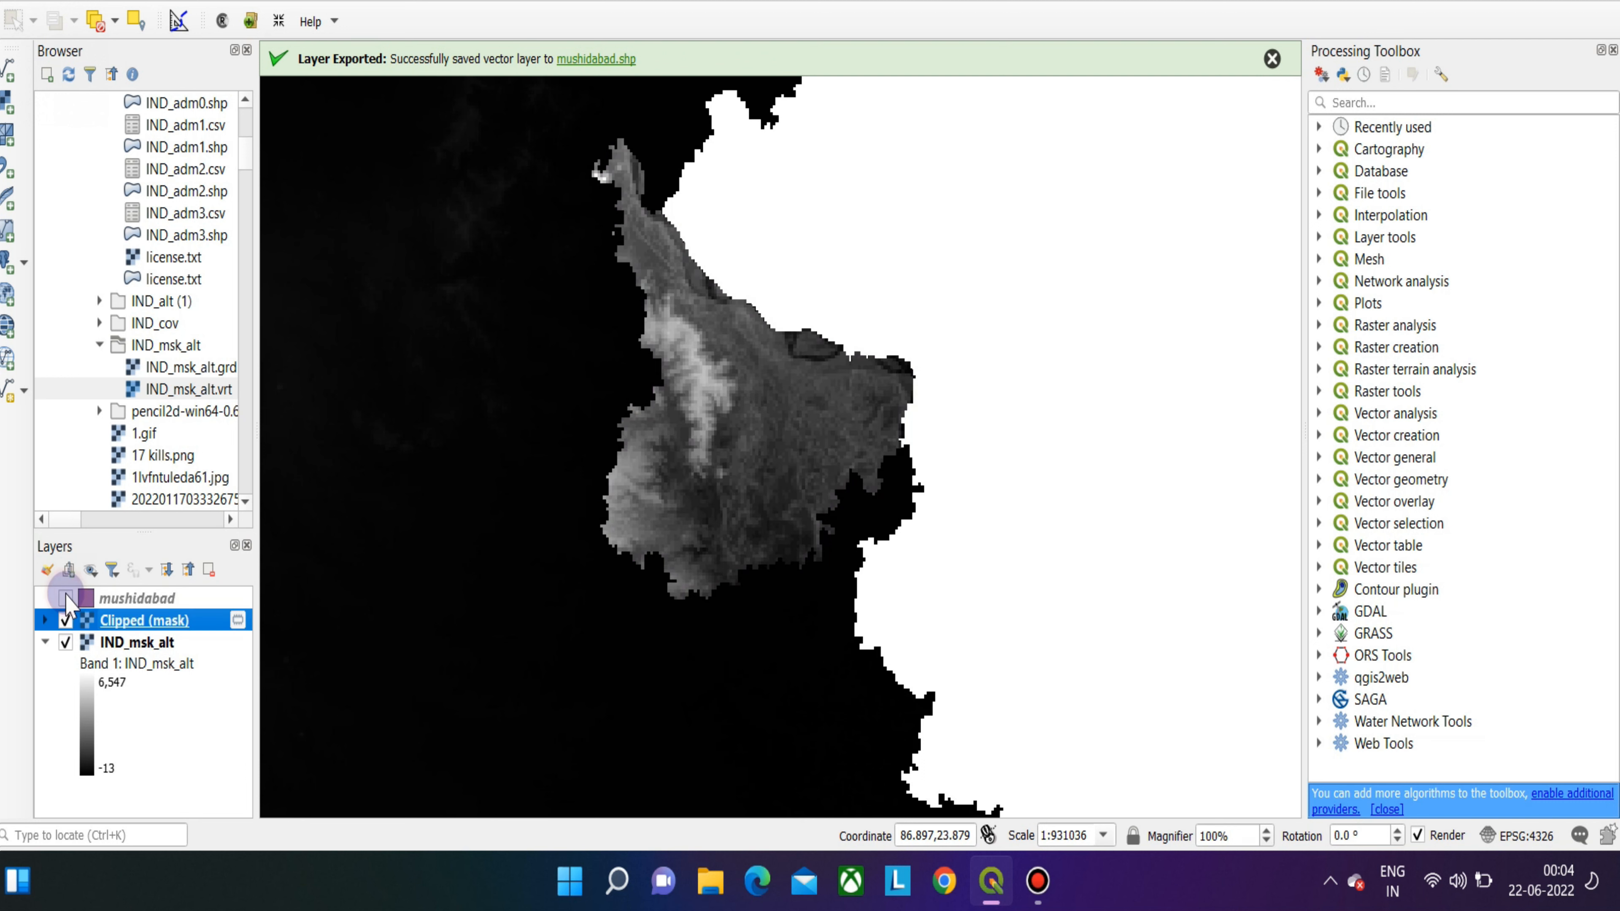
left_click(65, 643)
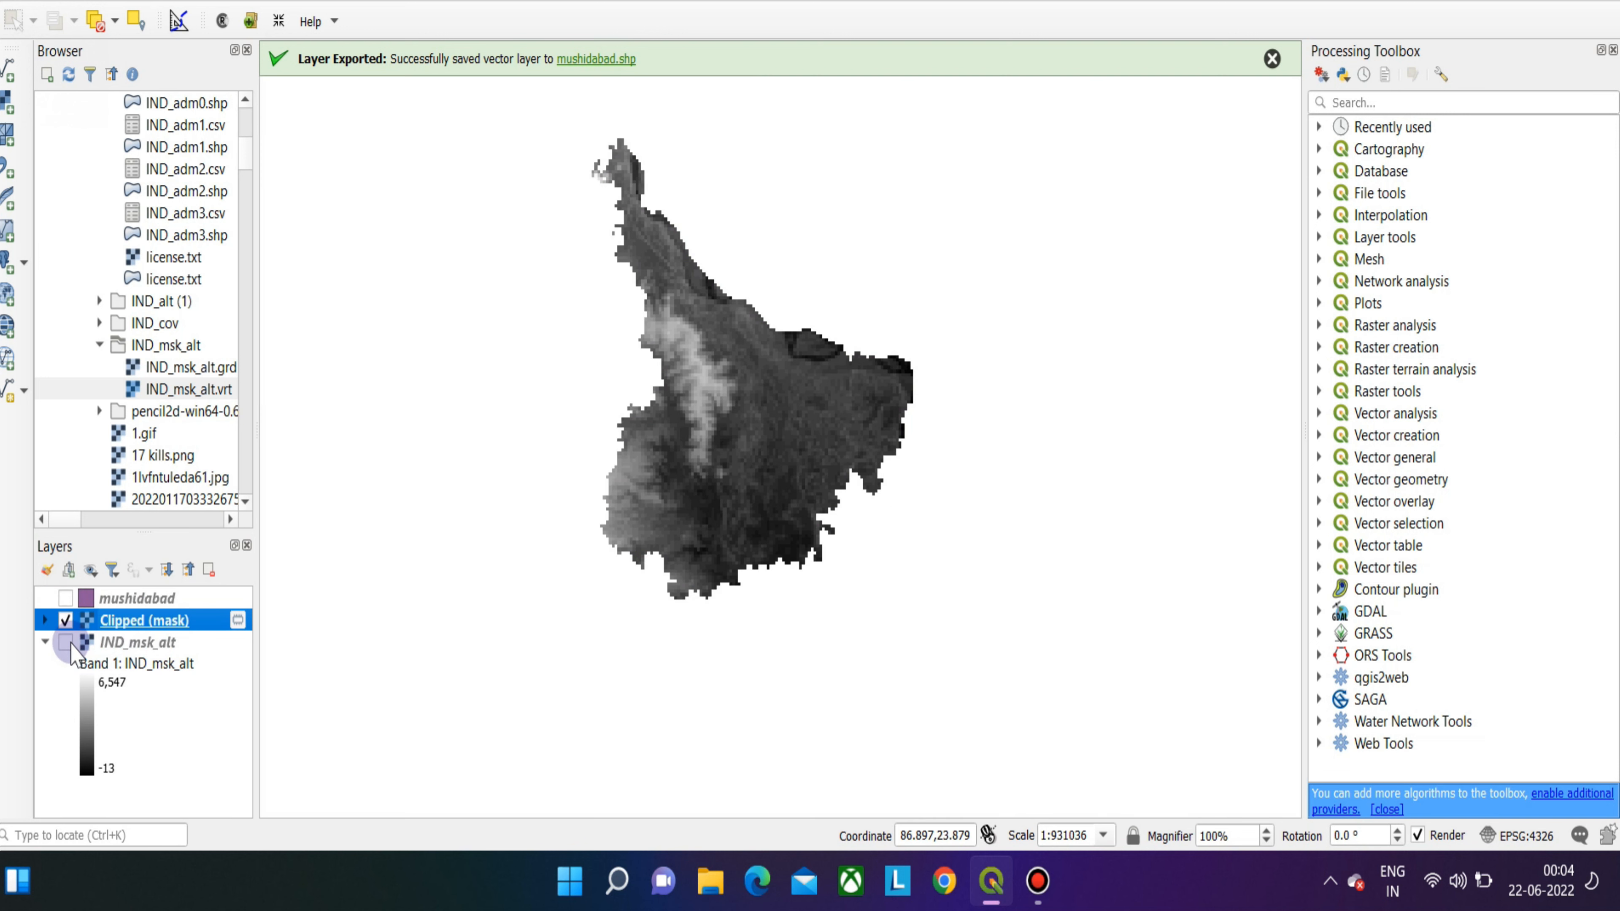
left_click_drag(723, 447, 762, 518)
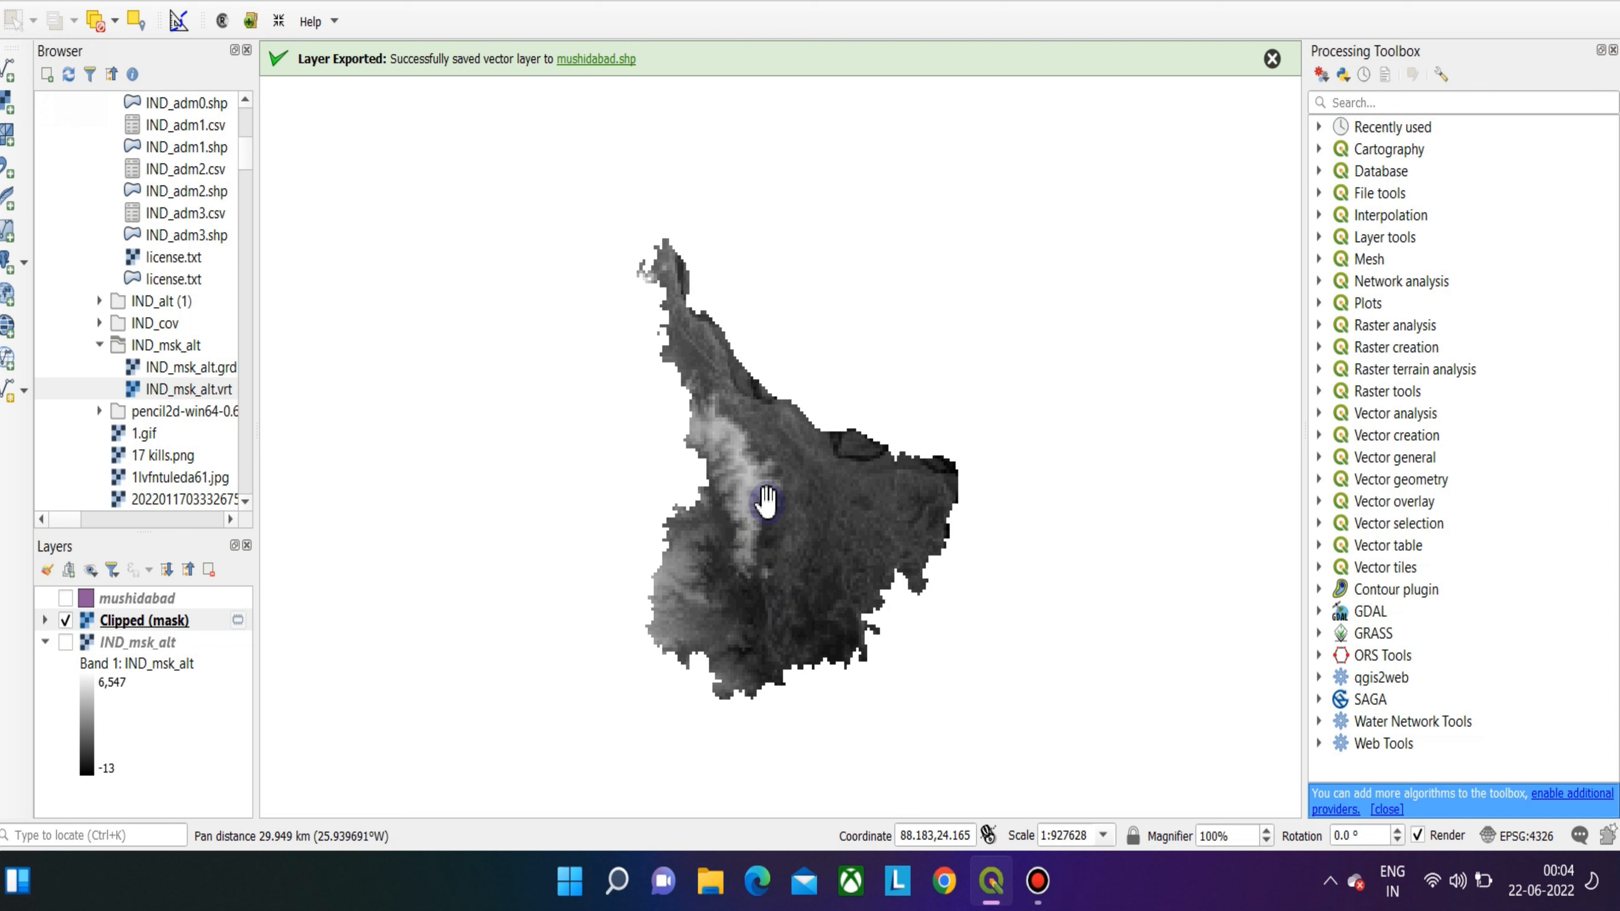
scroll(769, 477, "up", 1)
scroll(769, 477, "down", 1)
left_click_drag(786, 578, 767, 498)
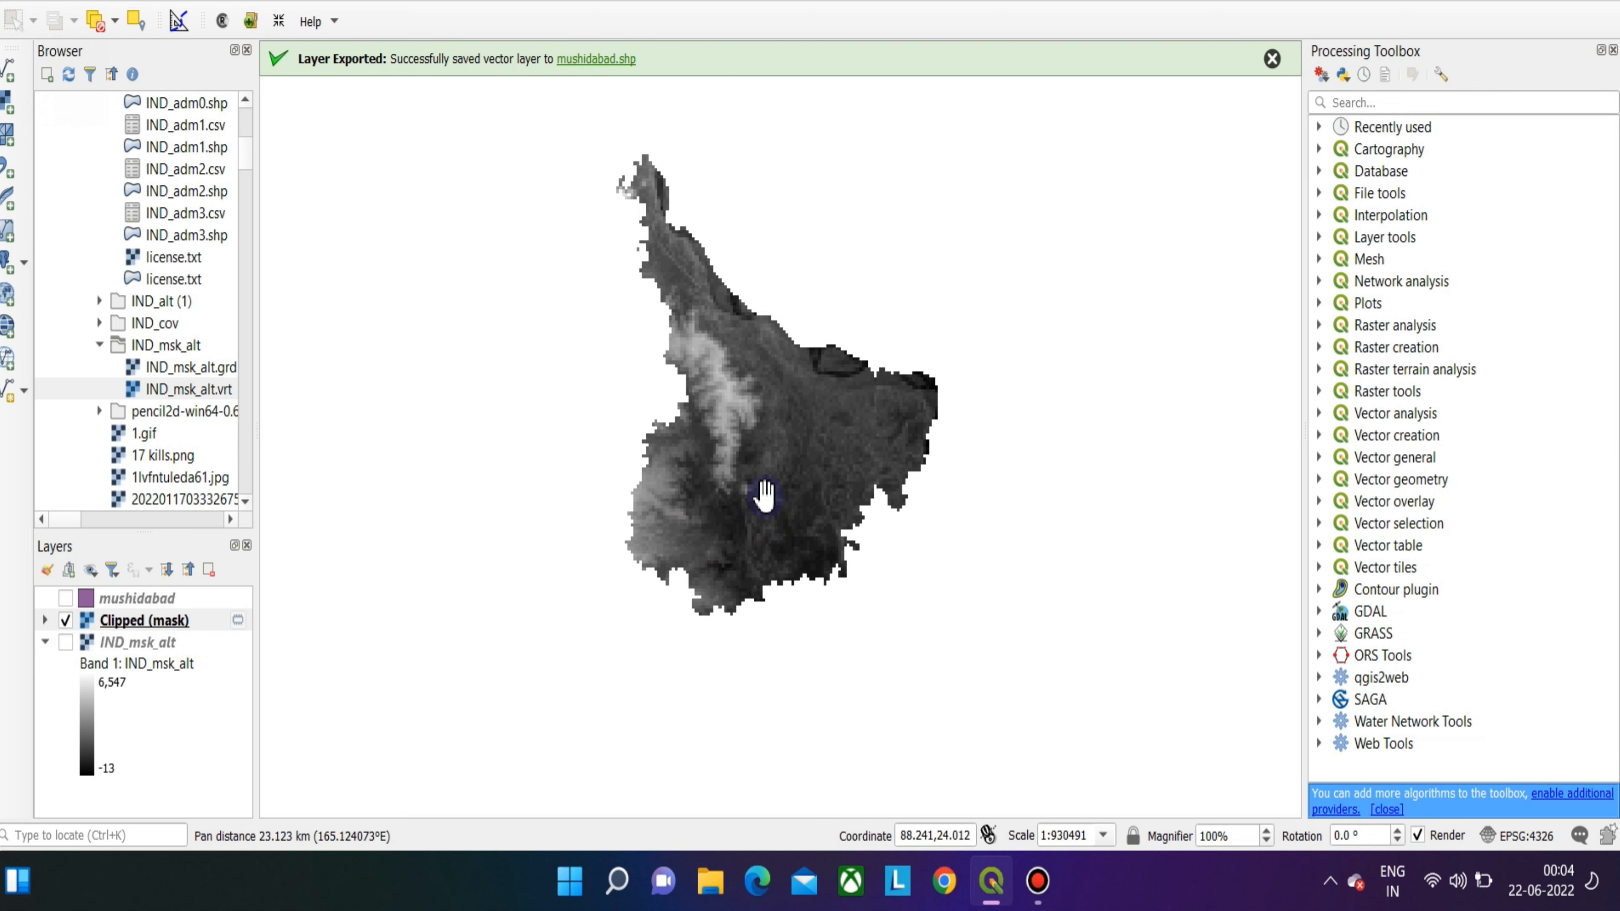
Set the Clipped (mask) layer's symbology to Singleband pseudocolor with the Quantile classification mode
double_click(191, 620)
left_click(702, 145)
left_click(723, 167)
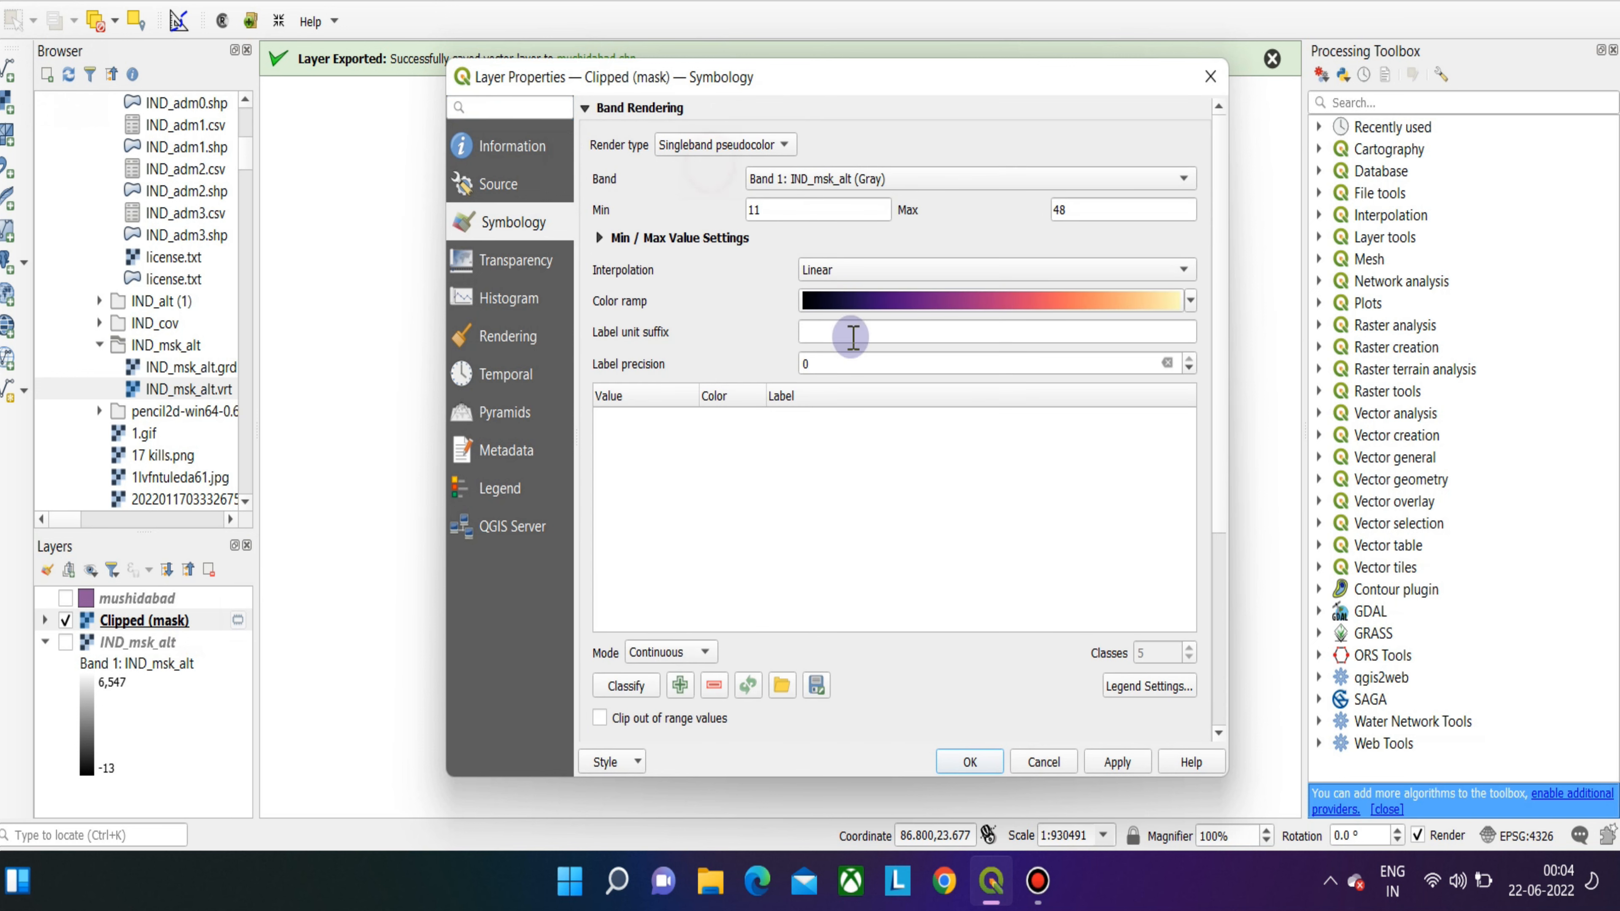
left_click(697, 654)
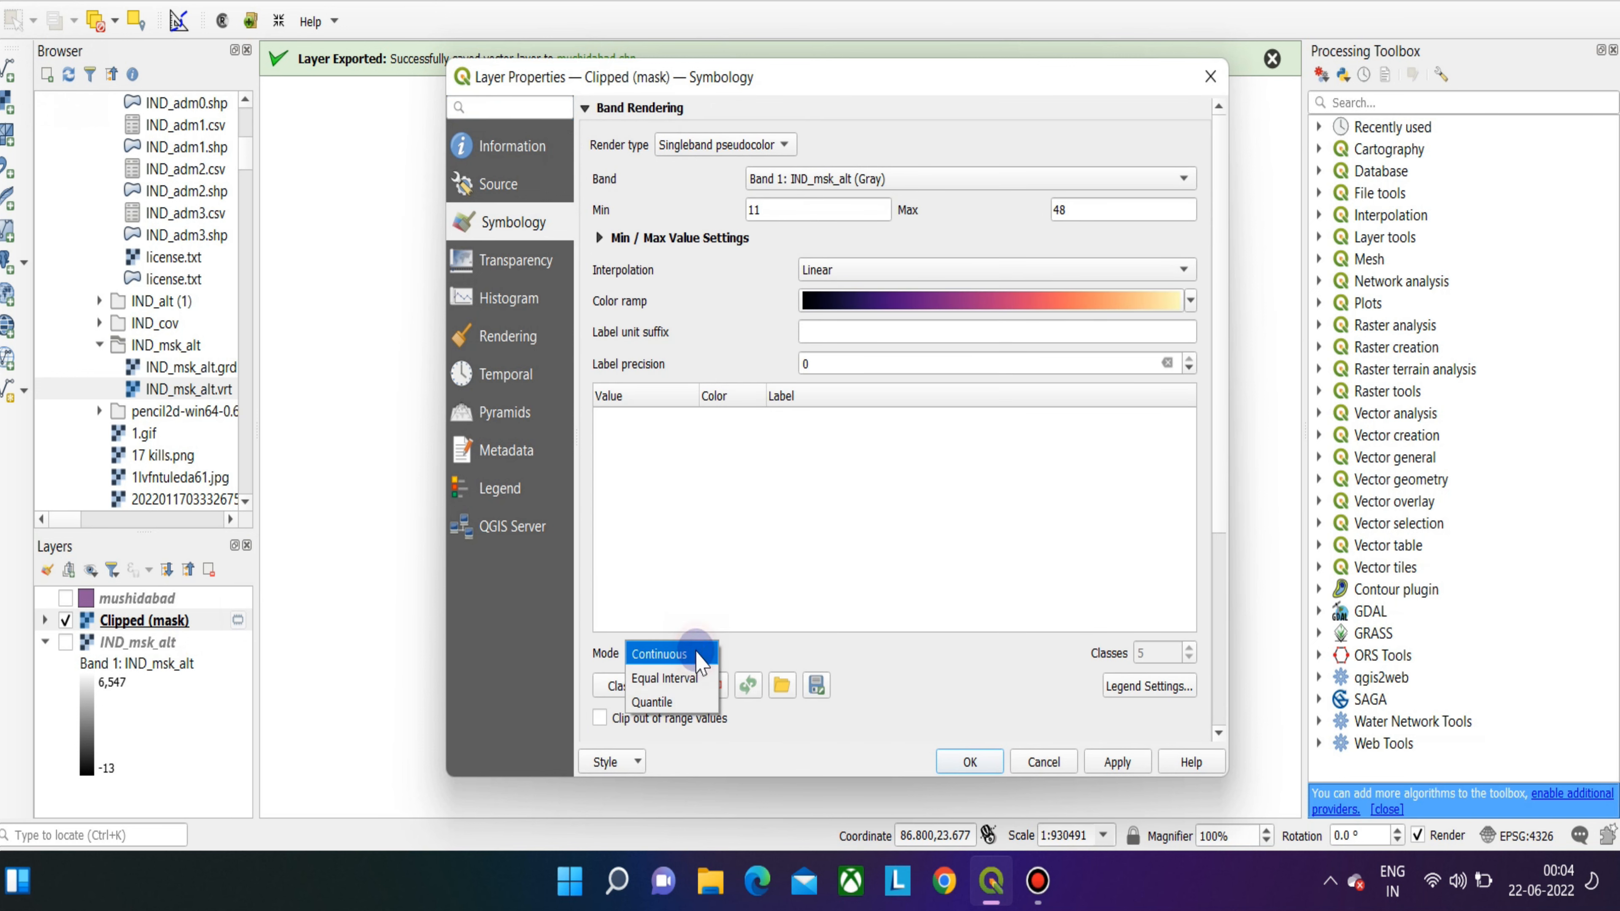
left_click(670, 701)
Increase the color classes of the Clipped (mask) layer to 22 and apply the symbology
left_click(1187, 649)
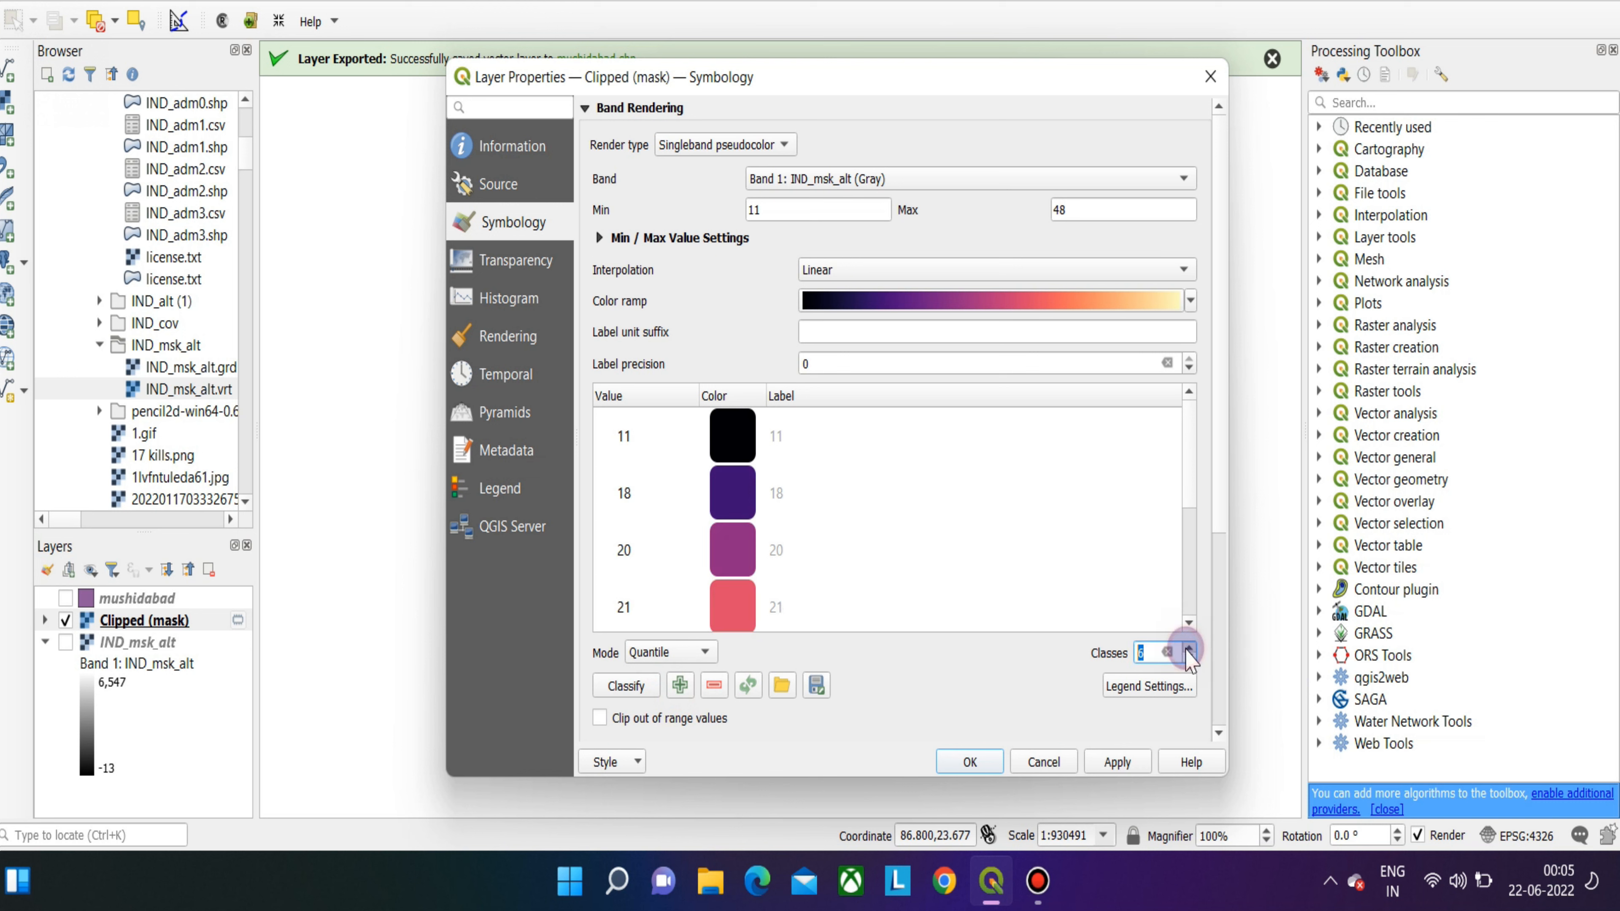
left_click(1186, 649)
left_click(1187, 649)
left_click(1187, 648)
left_click(1186, 648)
left_click(1187, 649)
left_click(1187, 649)
left_click(1187, 649)
left_click(1187, 649)
left_click(1187, 649)
left_click(1187, 649)
left_click(1187, 649)
left_click(1115, 761)
left_click(969, 762)
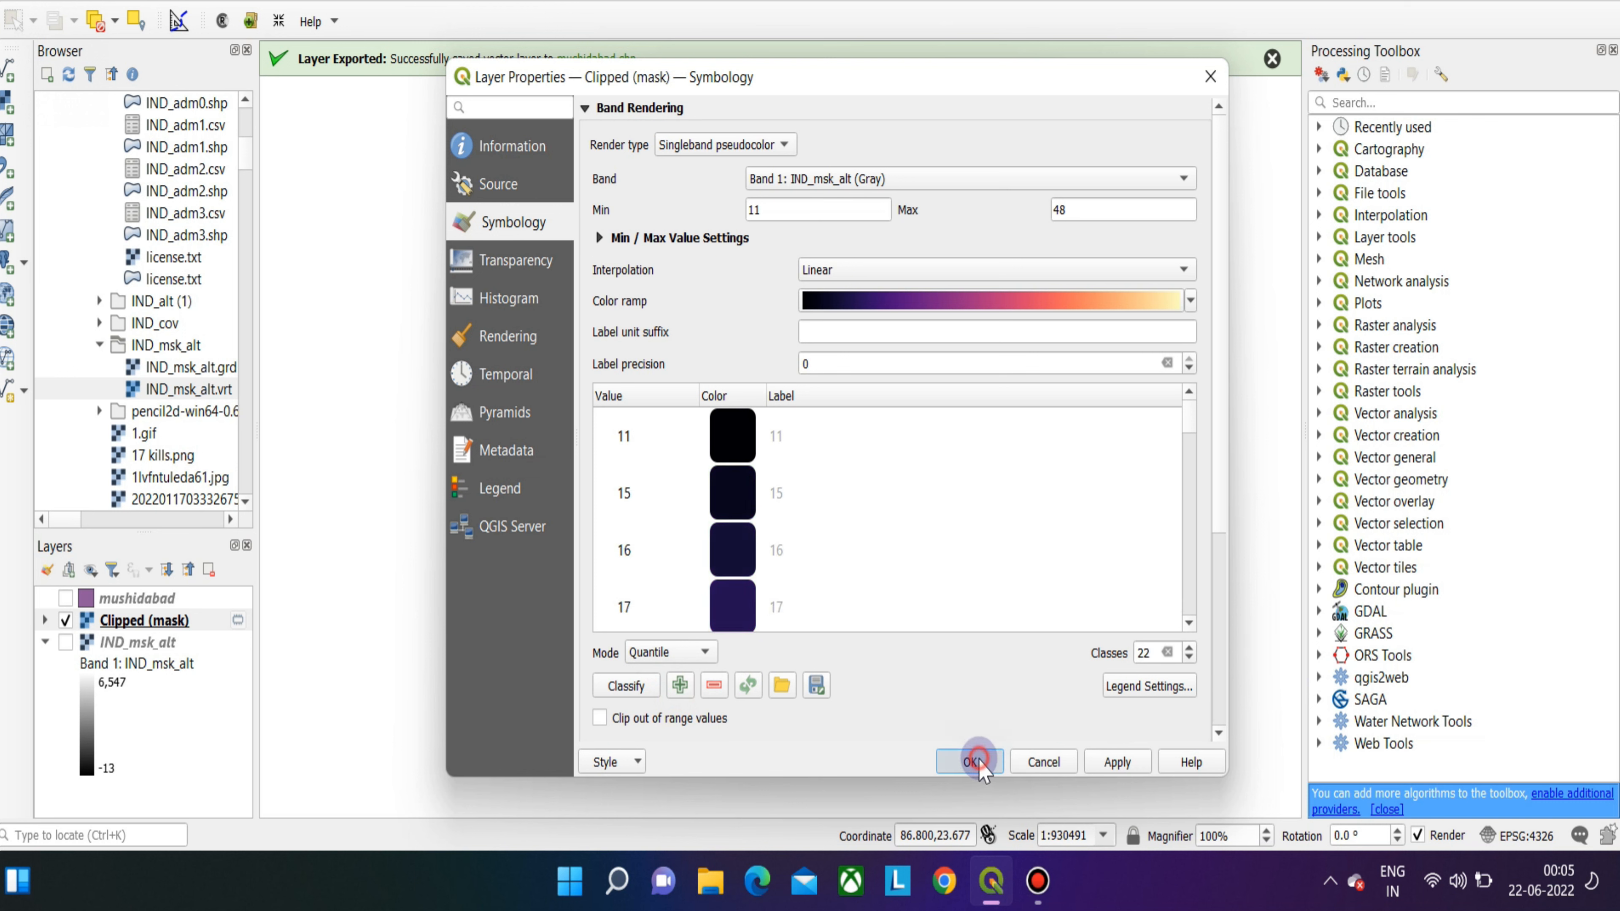
left_click_drag(791, 485, 1008, 441)
scroll(856, 509, "up", 1)
left_click_drag(891, 480, 700, 576)
scroll(782, 498, "down", 1)
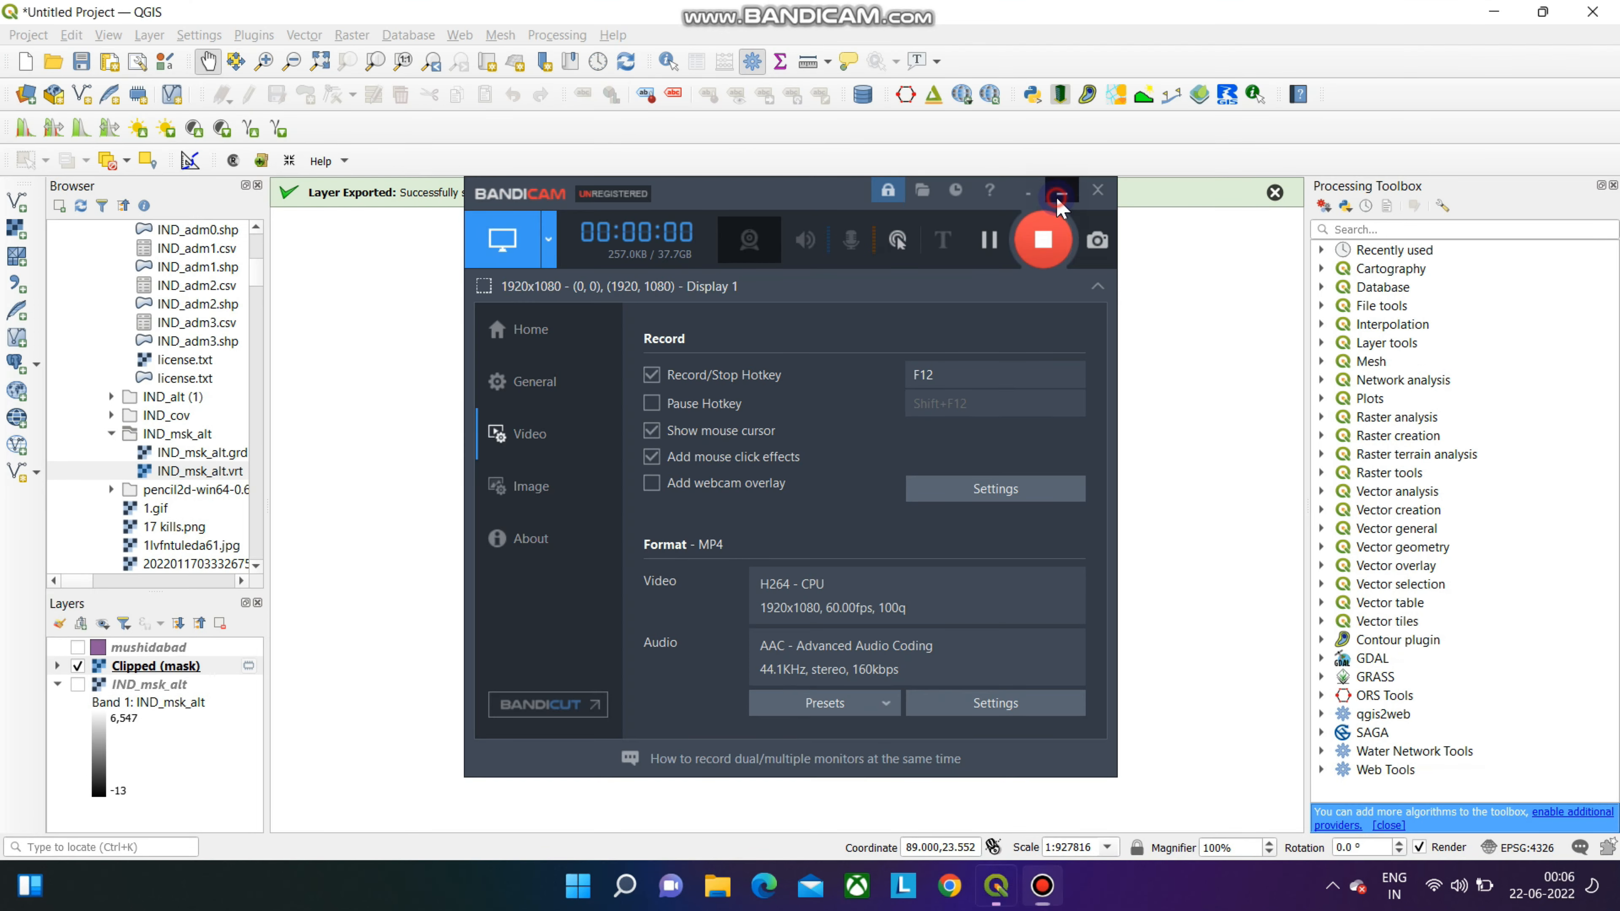
left_click(1050, 62)
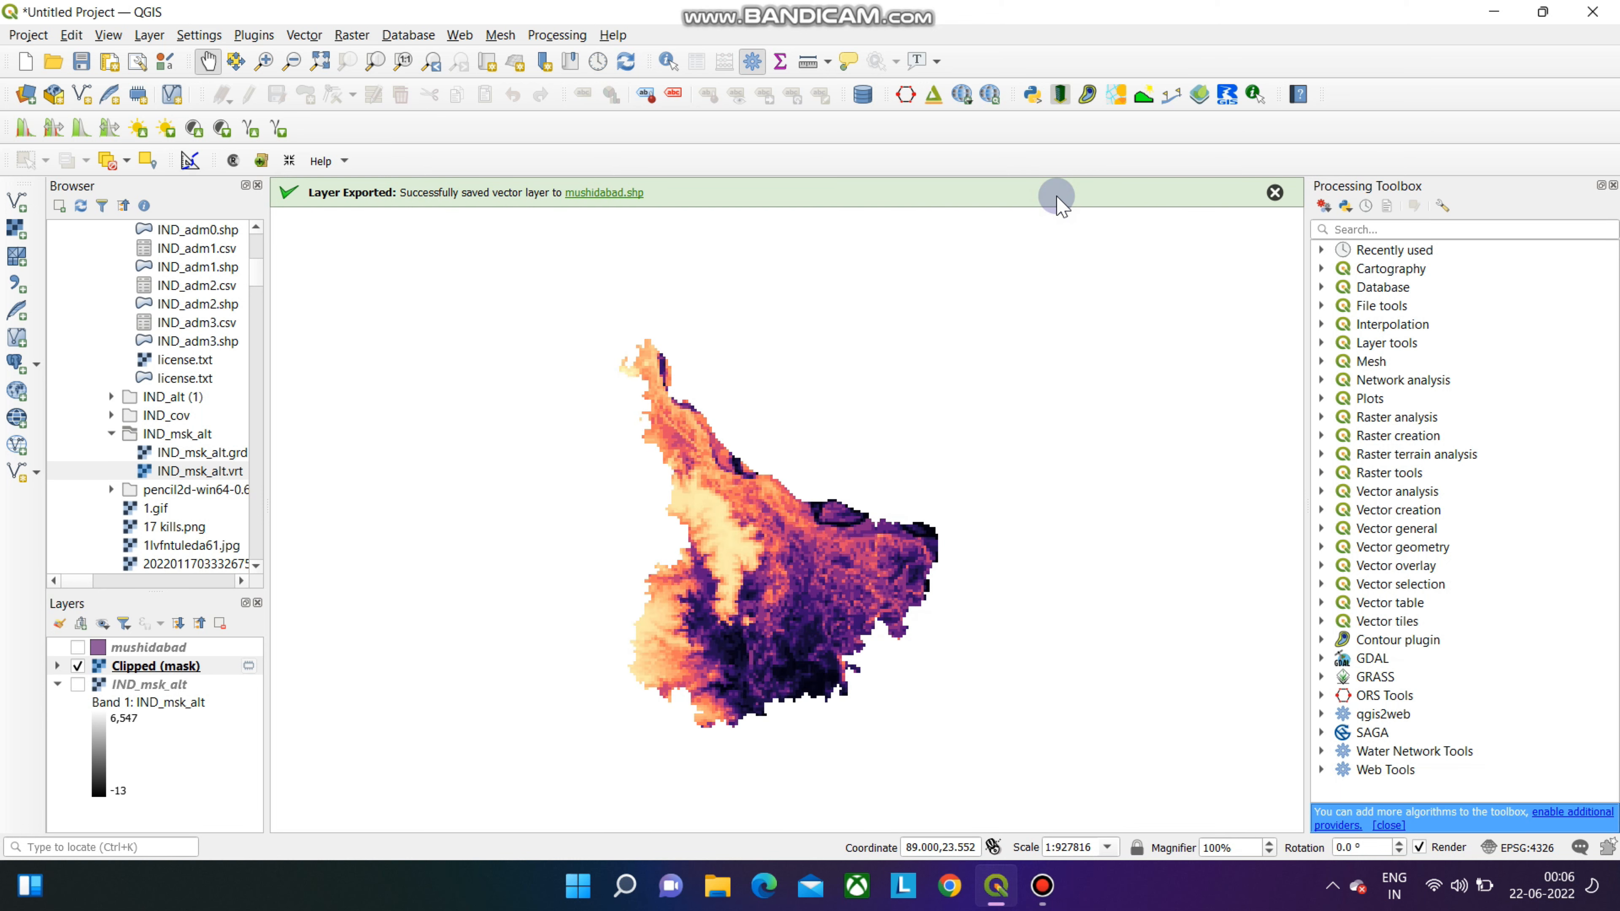